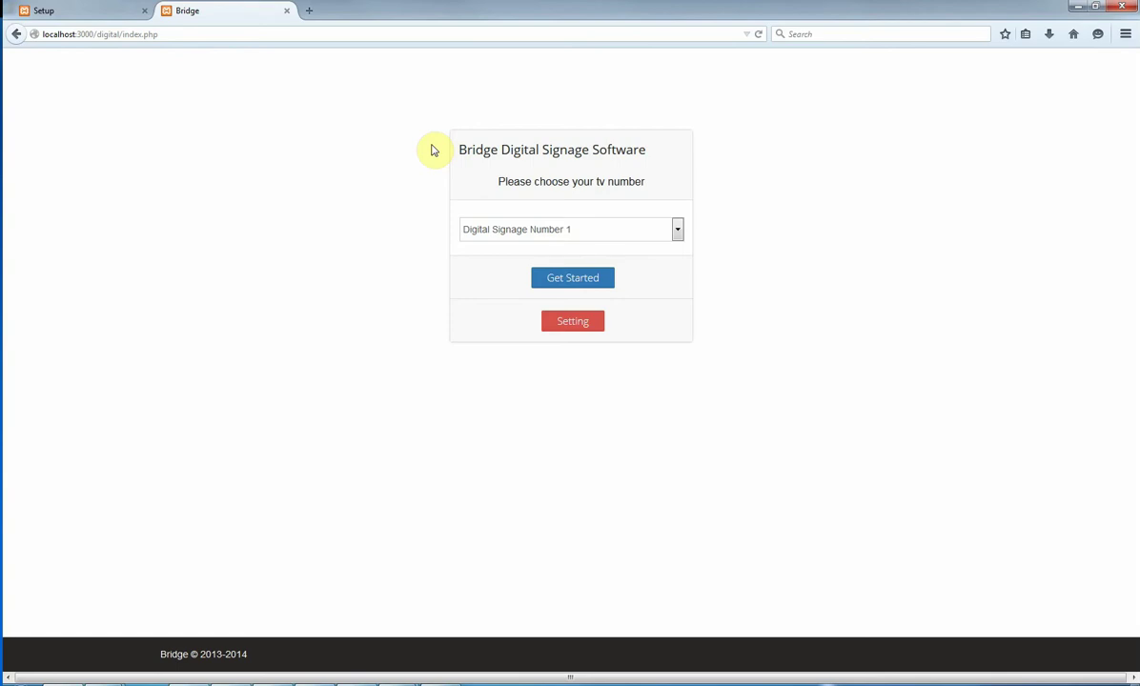
# - View the signage start page in full screen and check the available TV numbers
pyautogui.press('F11')
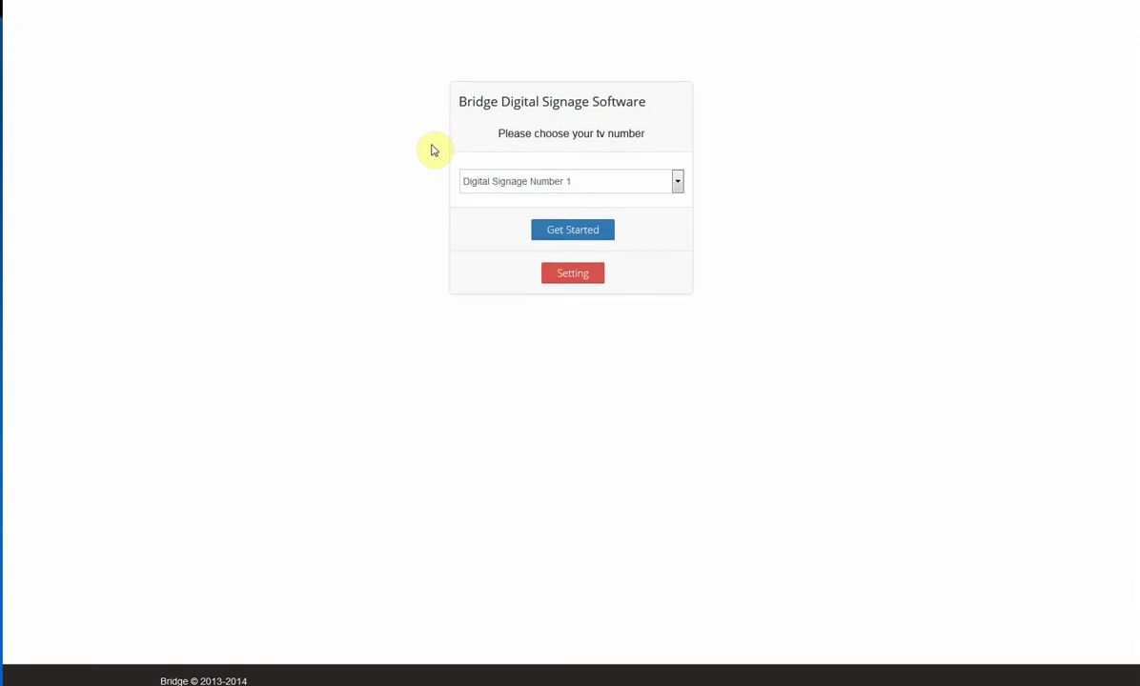
pyautogui.click(502, 186)
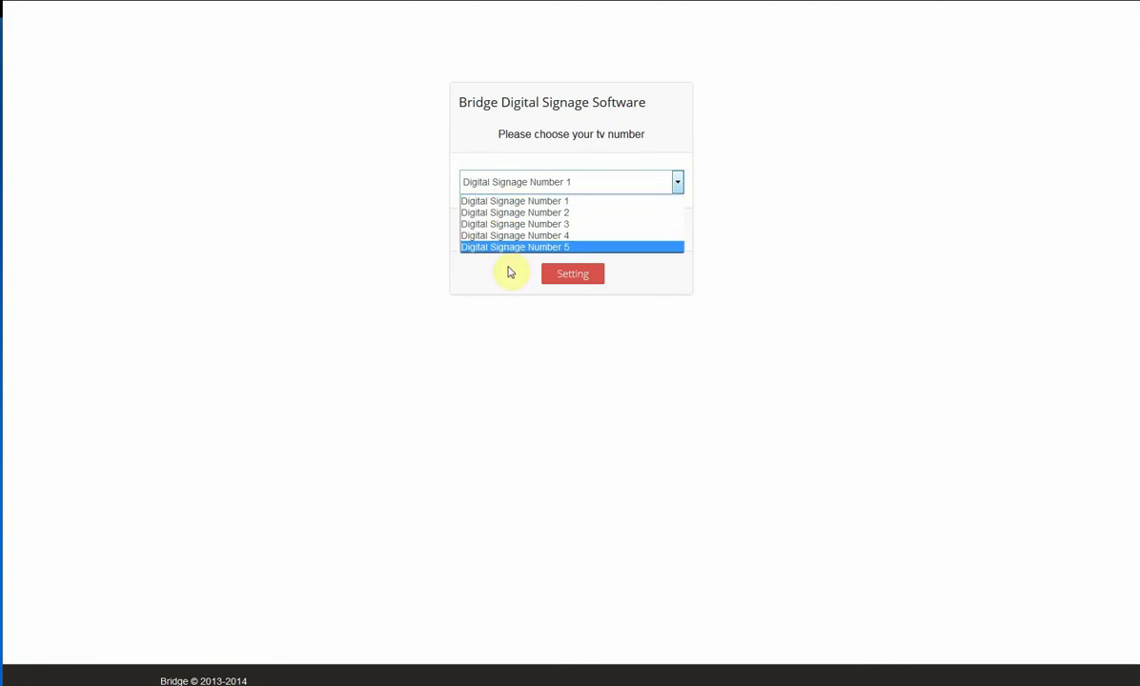
pyautogui.click(398, 206)
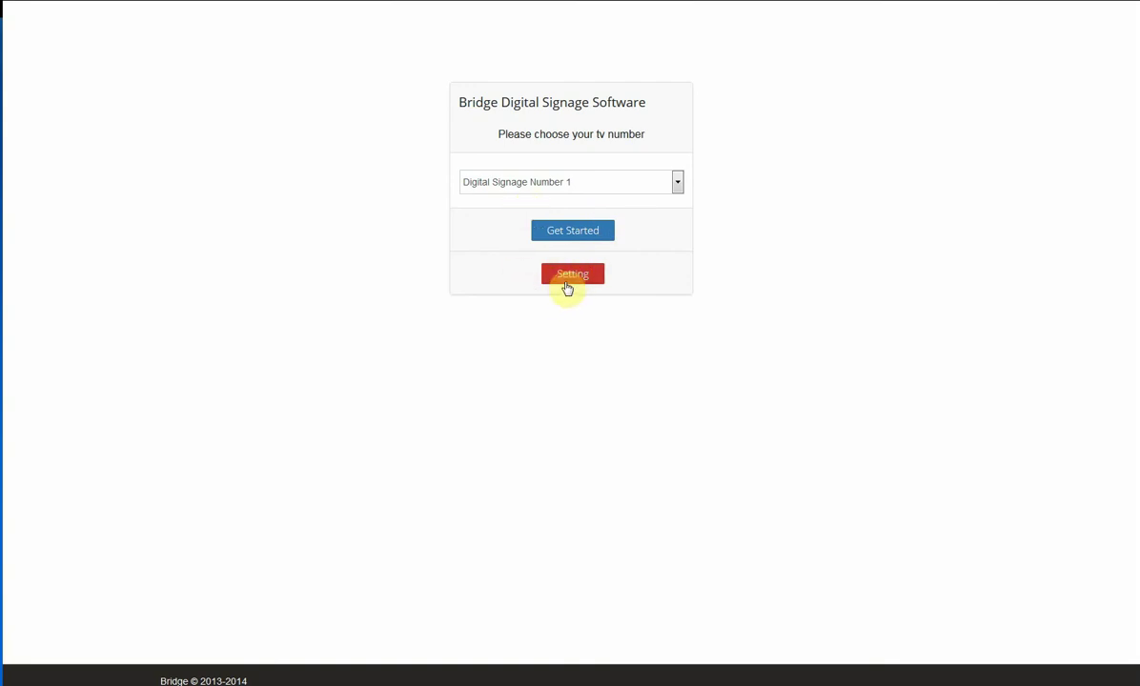
# - Switch to SMS PRO and assign the PEPSI 710ML item to Digital Signage 1
pyautogui.press('super')
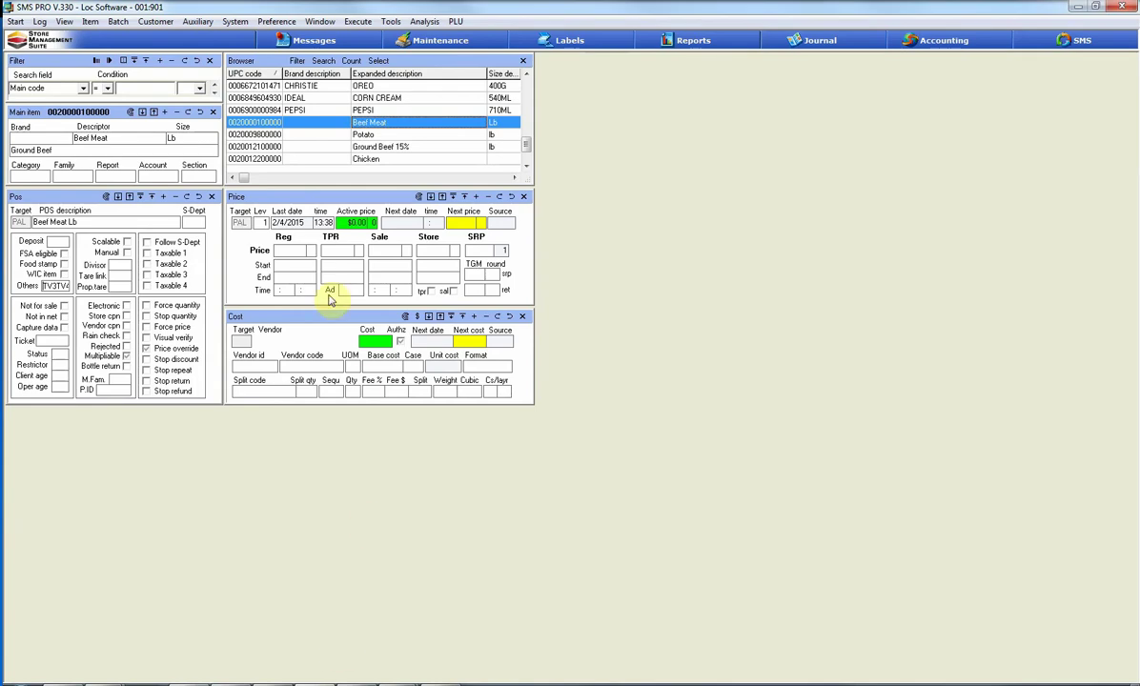
pyautogui.click(357, 112)
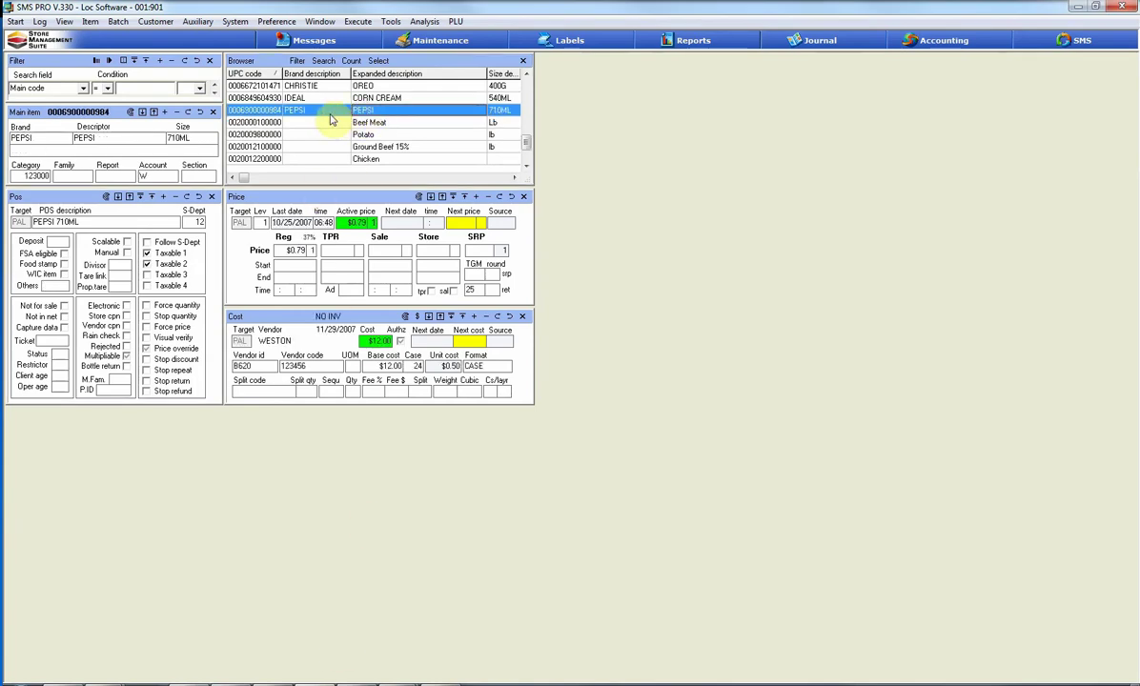
pyautogui.click(57, 287)
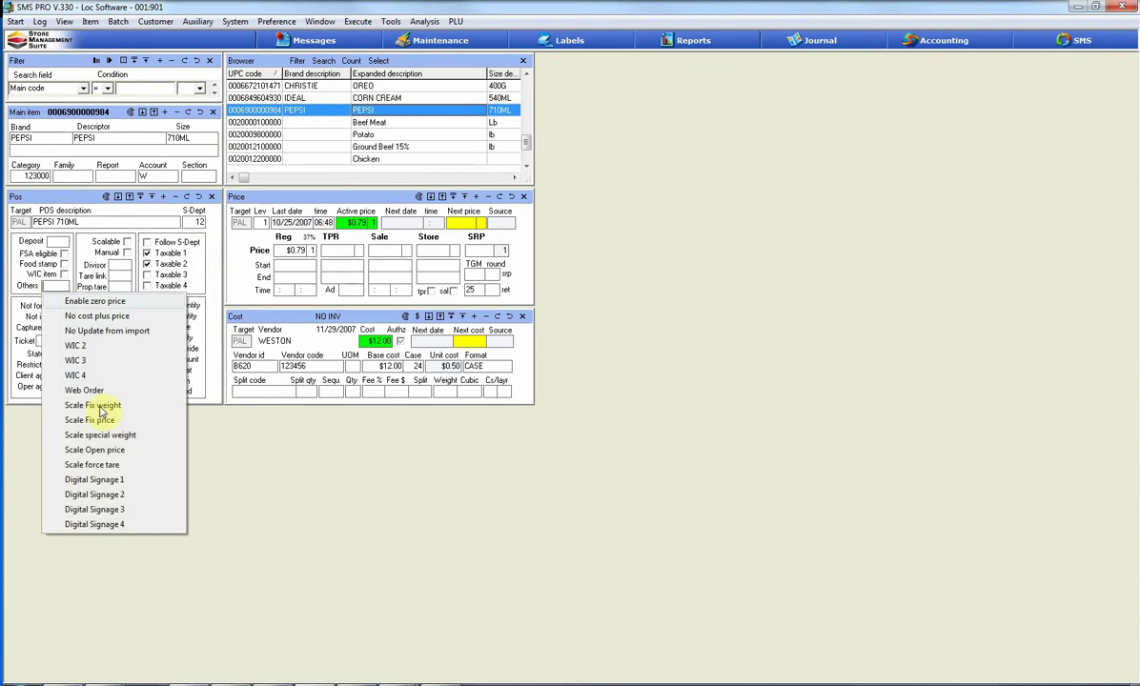
pyautogui.click(131, 482)
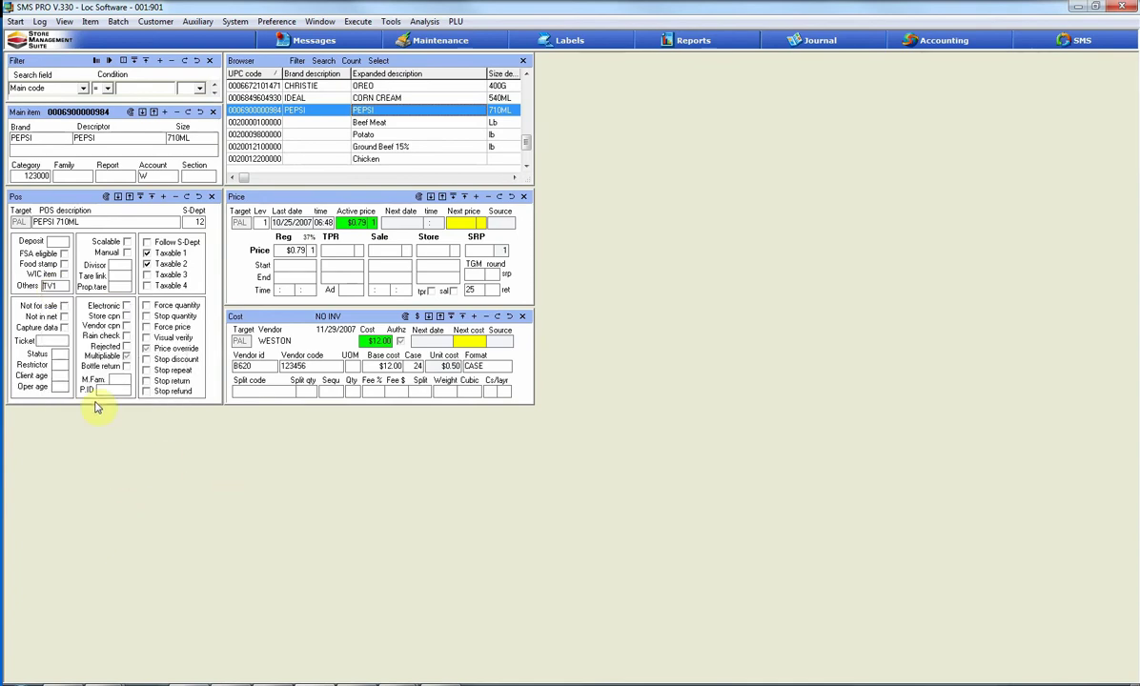
# - Assign the IDEAL CORN CREAM 540ML item to Digital Signage 2 and Digital Signage 3
pyautogui.click(367, 98)
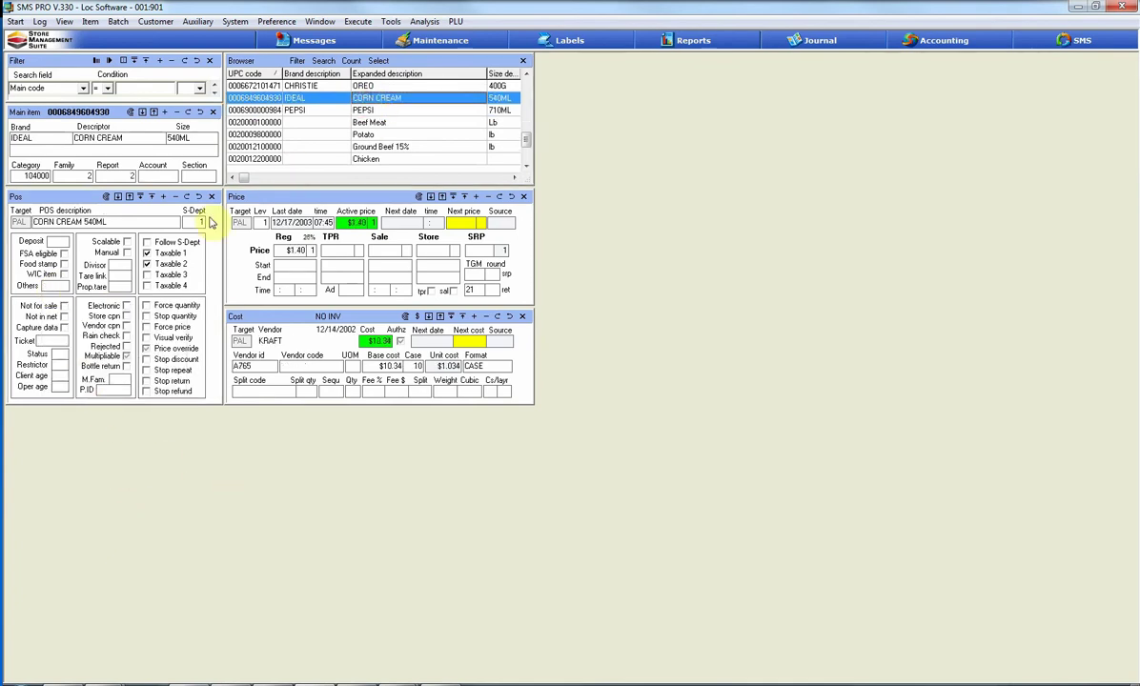
pyautogui.click(56, 286)
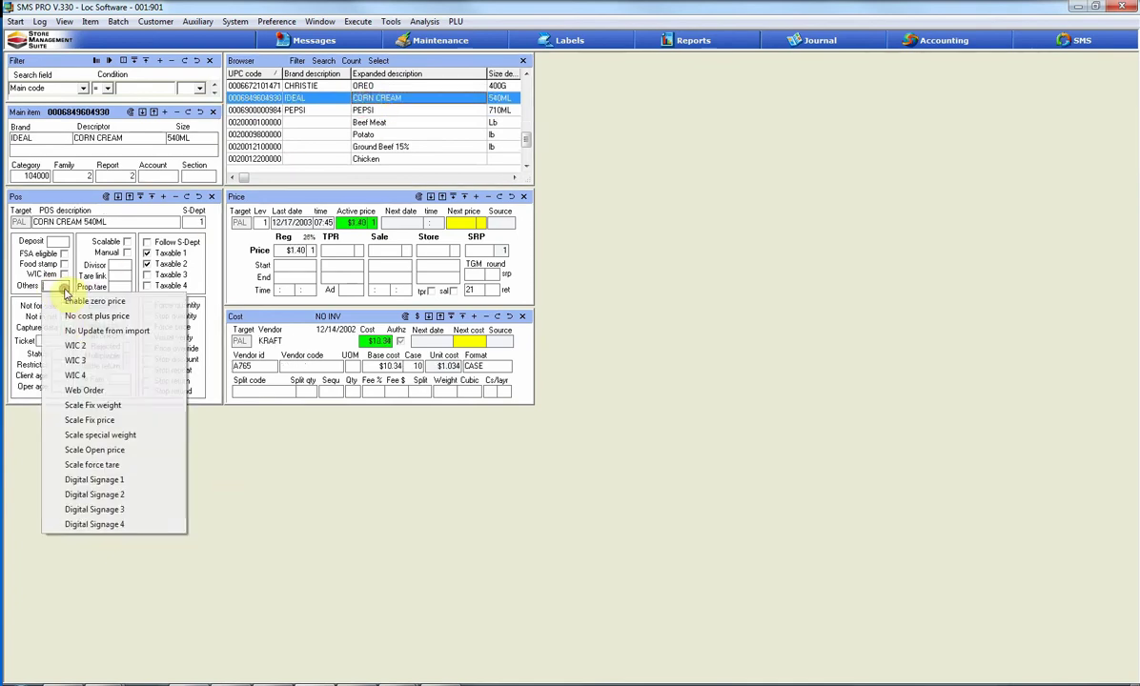
pyautogui.click(96, 497)
pyautogui.click(57, 287)
pyautogui.click(86, 509)
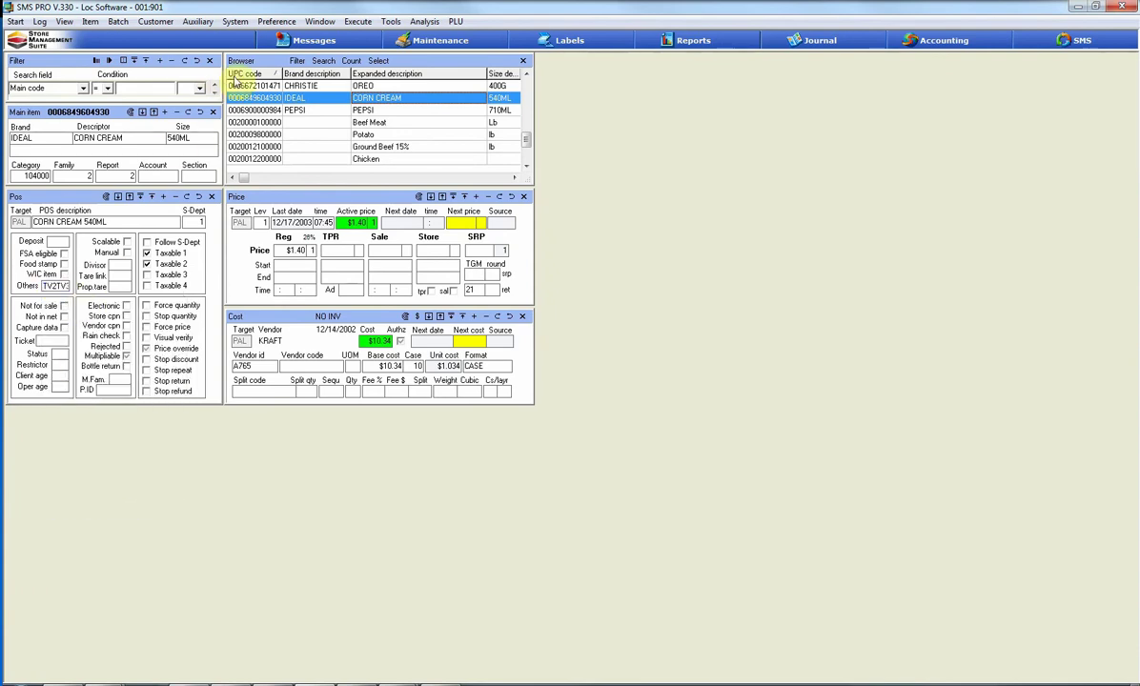
# - Return to the Bridge signage start page and open its settings
pyautogui.click(277, 21)
pyautogui.click(314, 102)
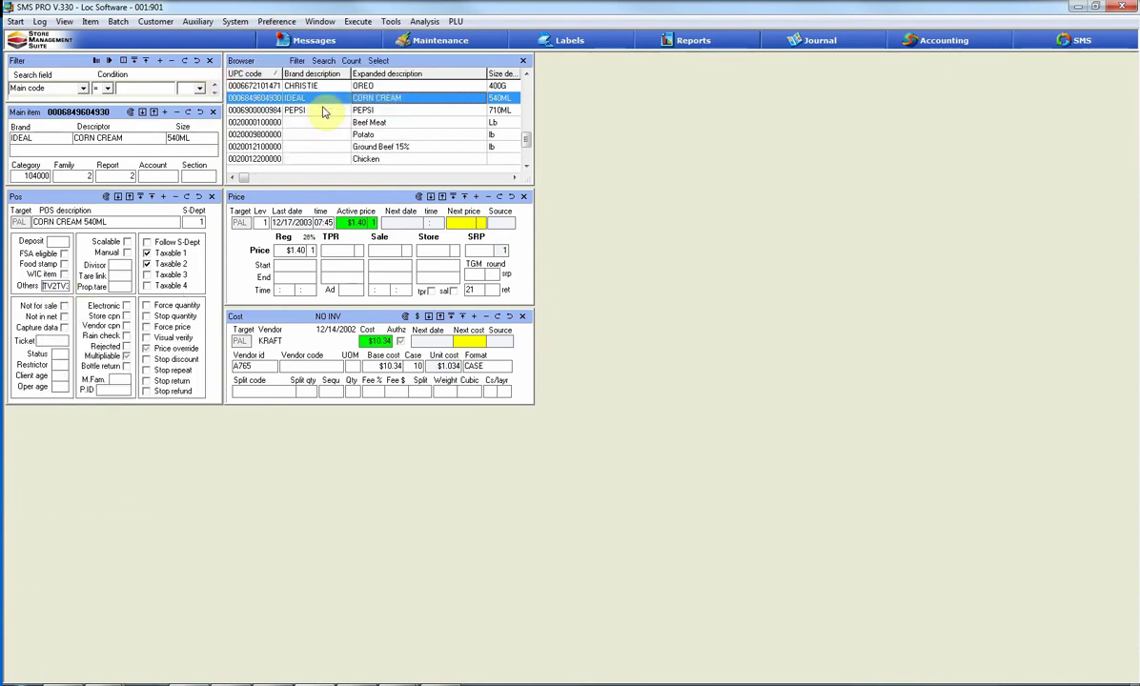
pyautogui.click(1078, 9)
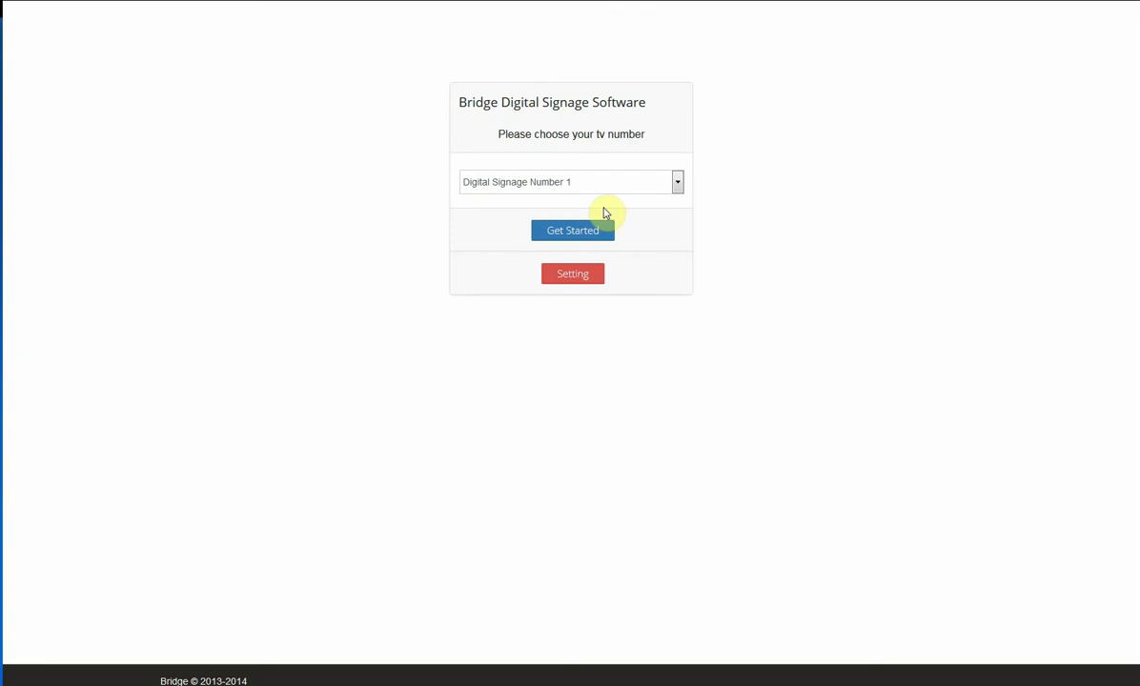
pyautogui.click(572, 280)
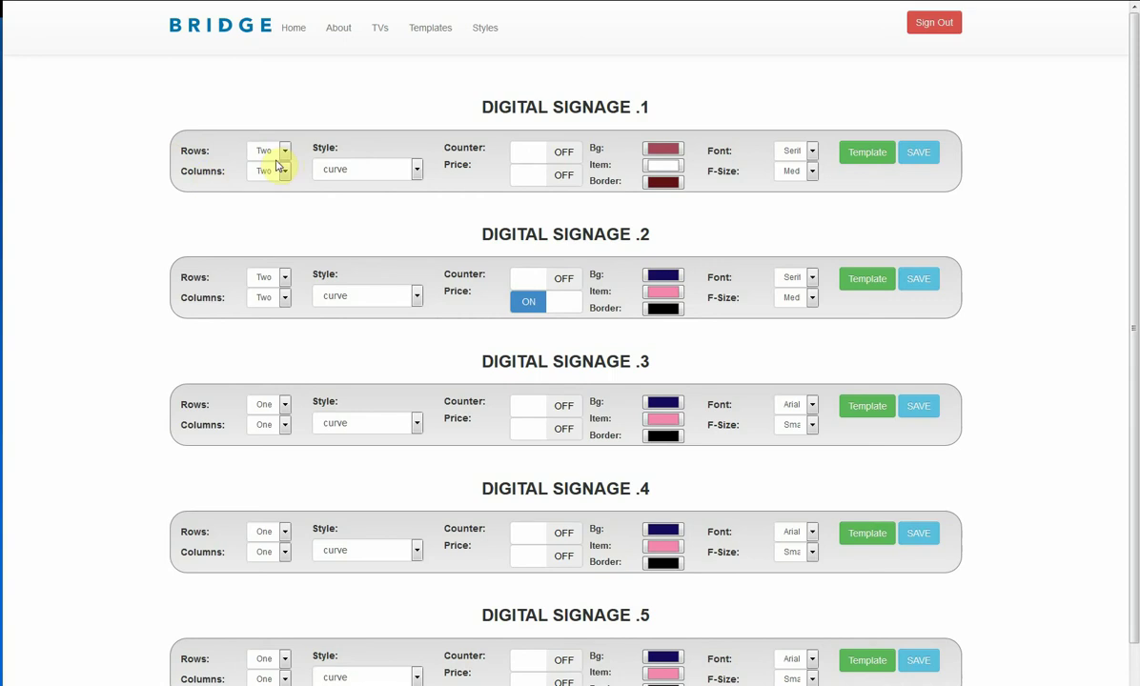
# - View the layout templates for Digital Signage 1 and the available display styles, and return to the settings page
pyautogui.click(875, 164)
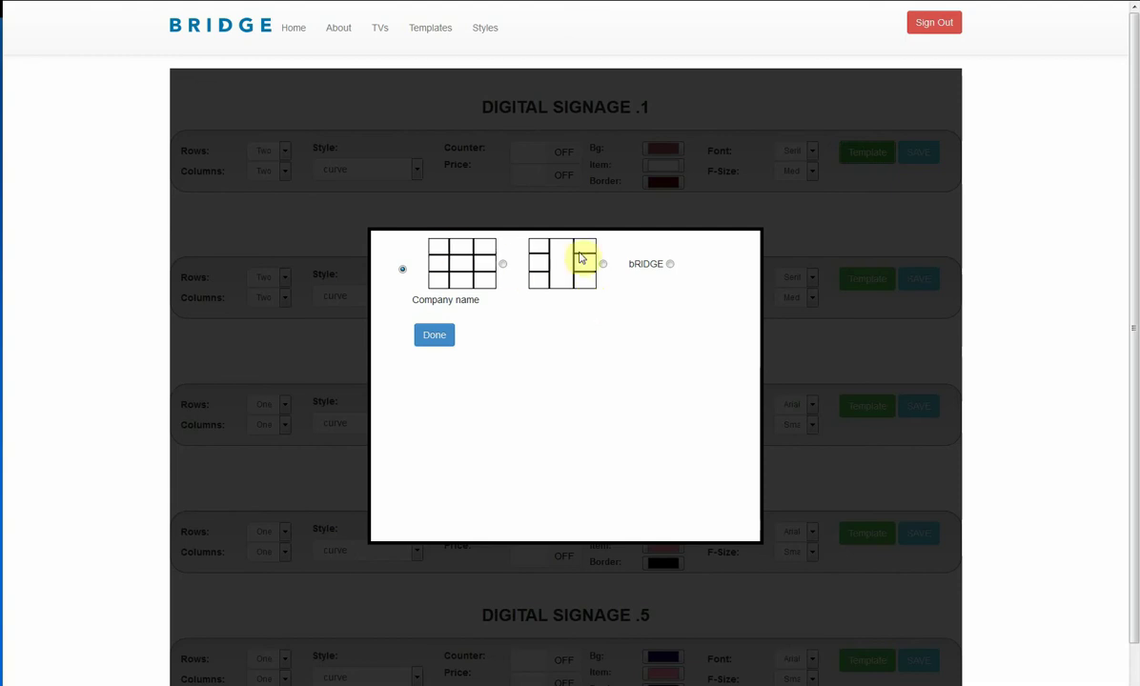
pyautogui.click(443, 341)
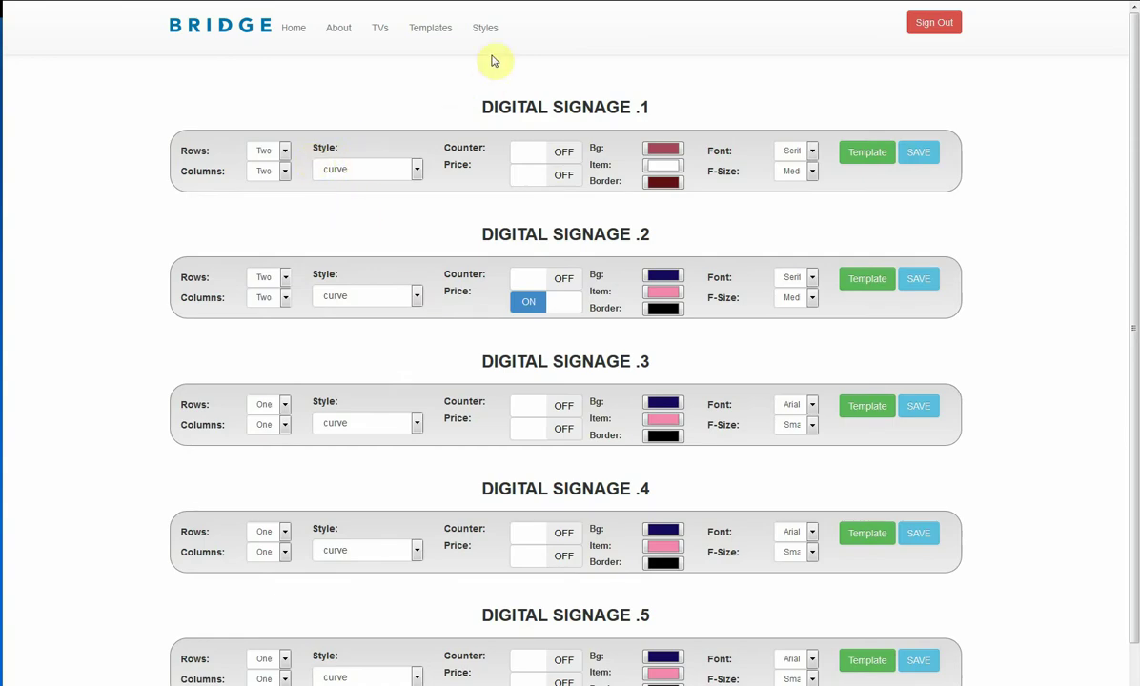
pyautogui.click(484, 29)
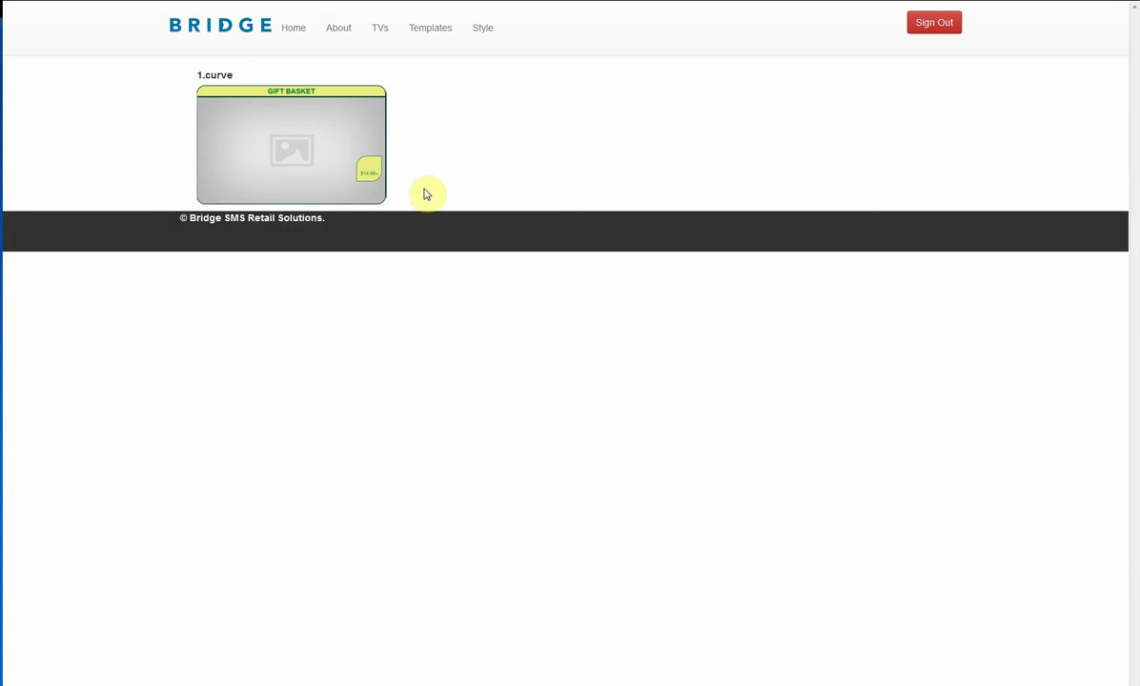
pyautogui.click(289, 40)
pyautogui.click(483, 37)
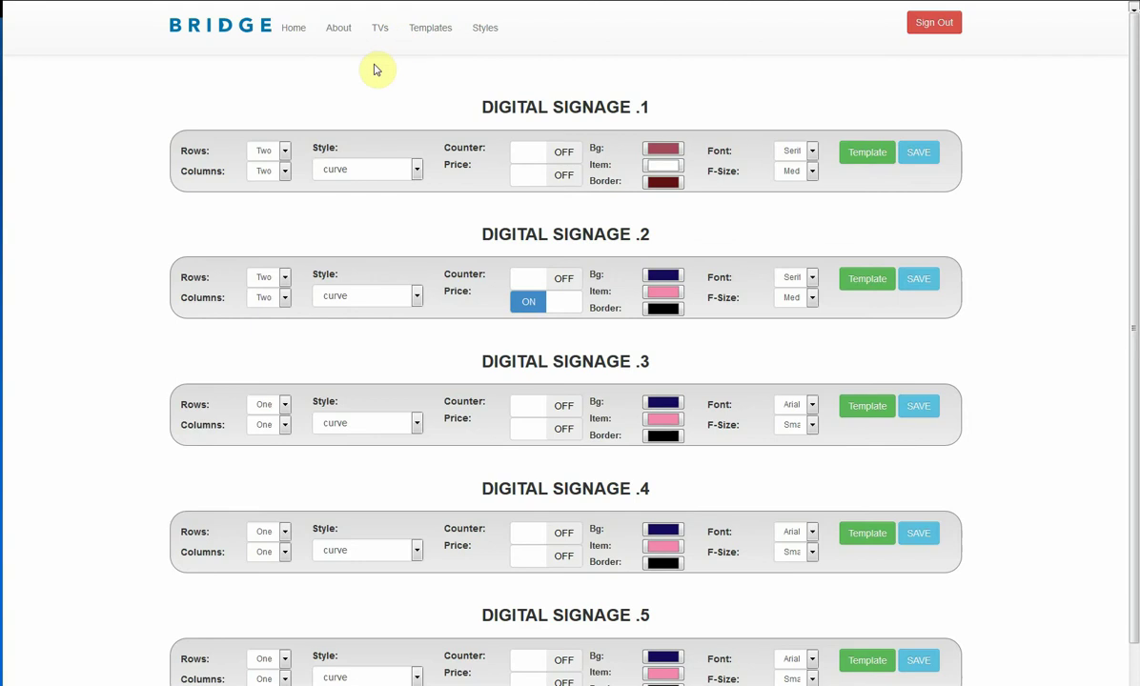
# - Review the row, template and column options of Digital Signage 1, keeping two rows and two columns
pyautogui.click(282, 149)
pyautogui.click(282, 150)
pyautogui.click(847, 149)
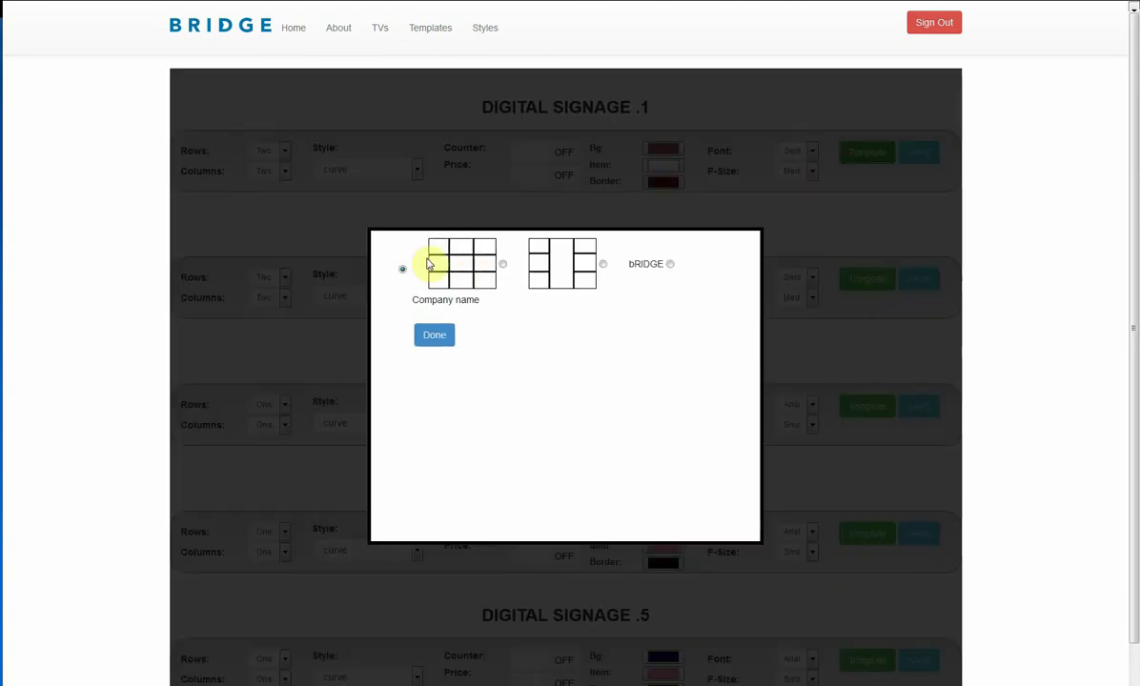
pyautogui.click(434, 336)
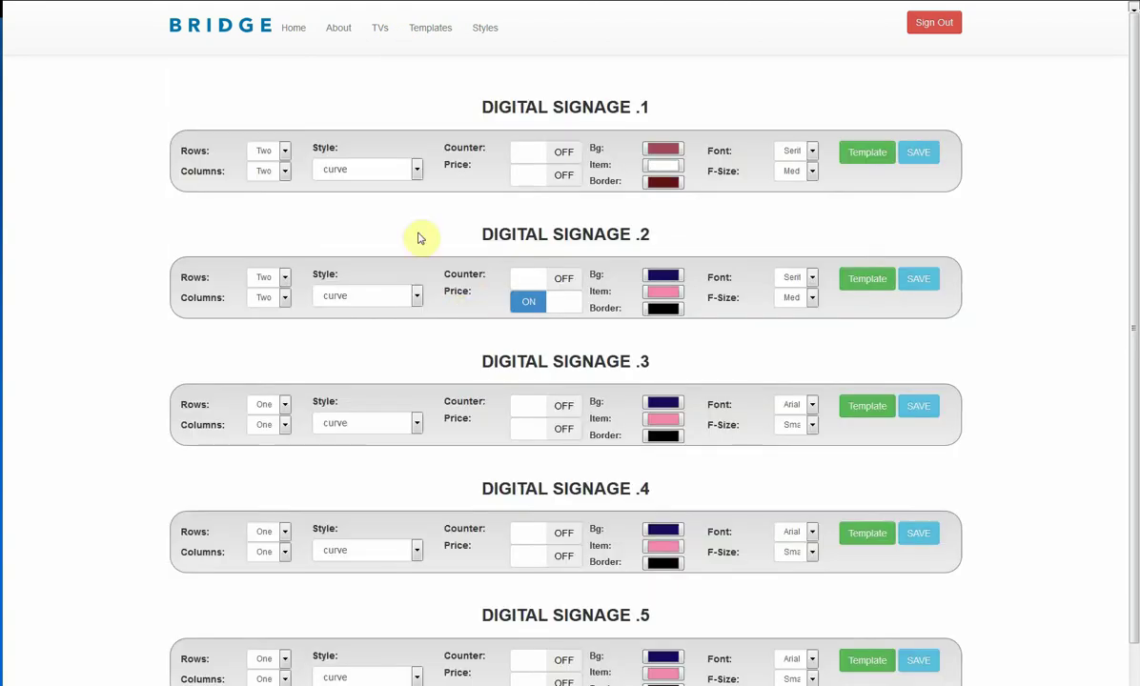
pyautogui.click(264, 149)
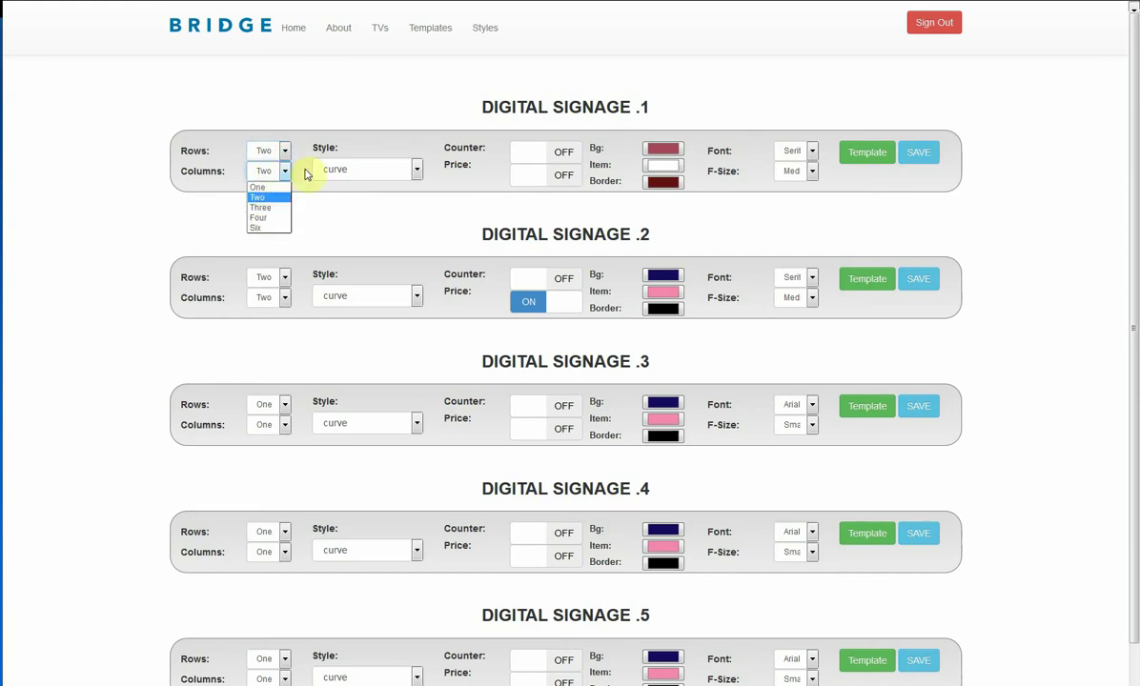
pyautogui.click(374, 186)
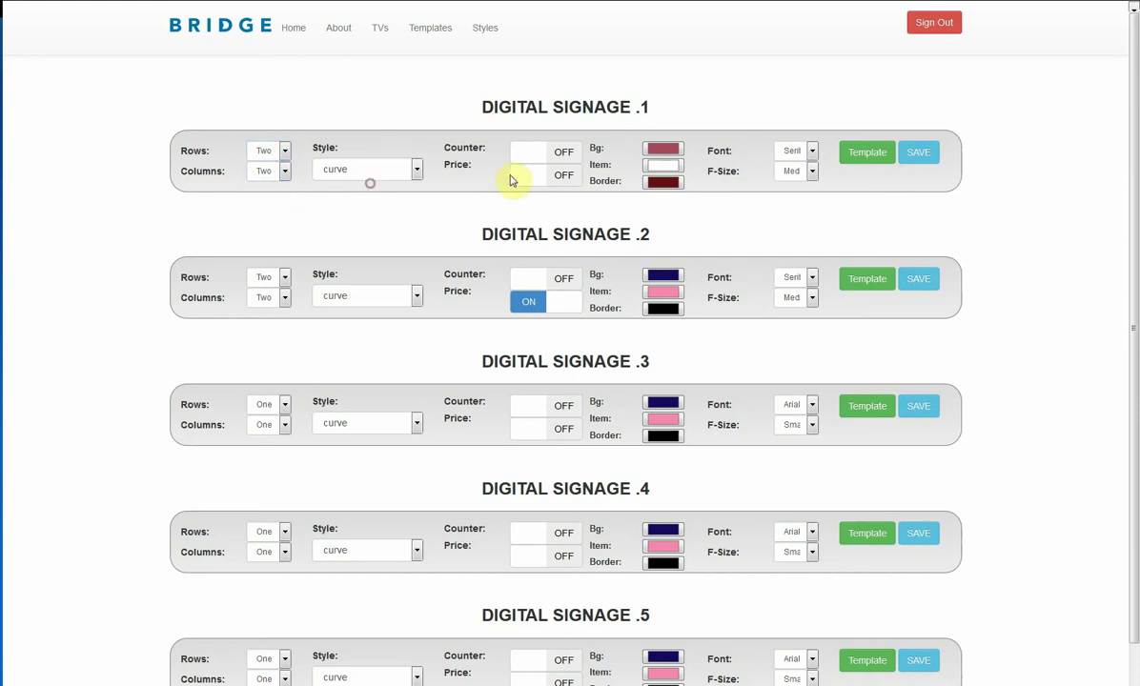
# - Turn on the price for Digital Signage 1 and set its background to bright red (236, 4, 51)
pyautogui.click(561, 179)
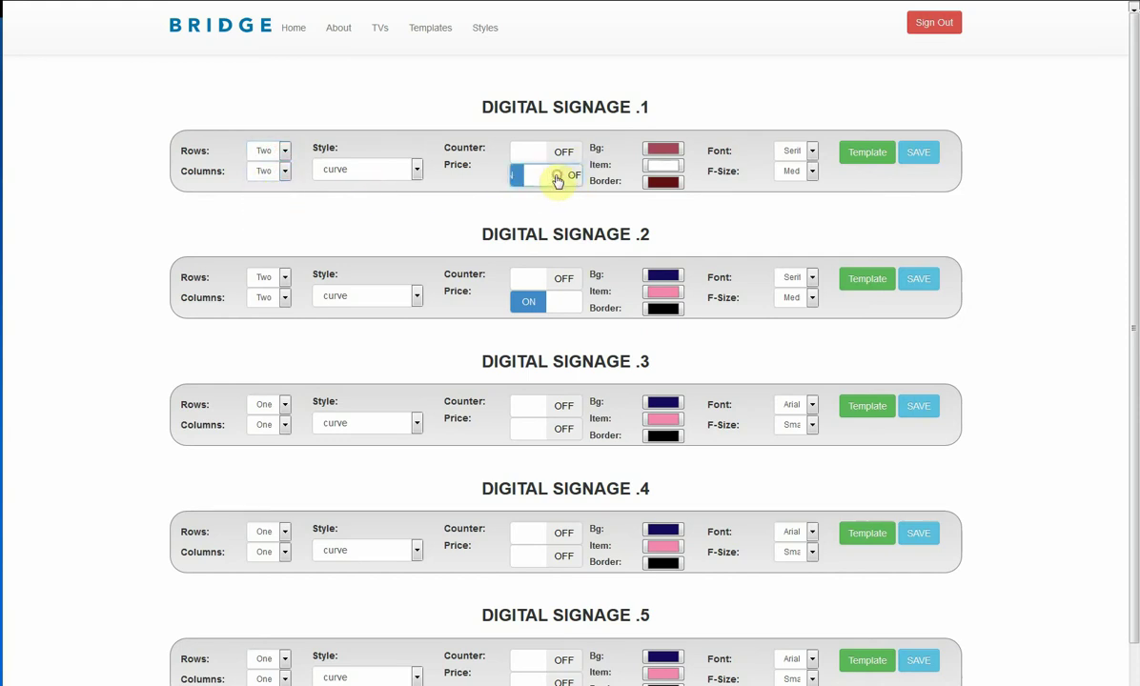
pyautogui.click(662, 149)
pyautogui.click(275, 28)
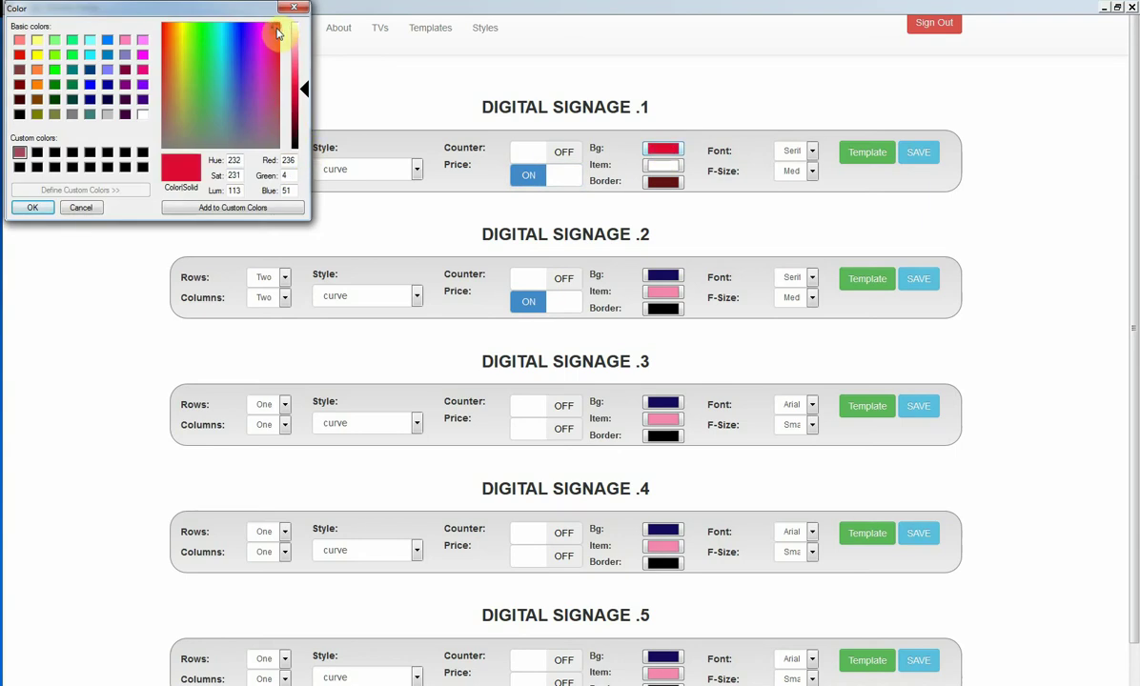
pyautogui.click(32, 207)
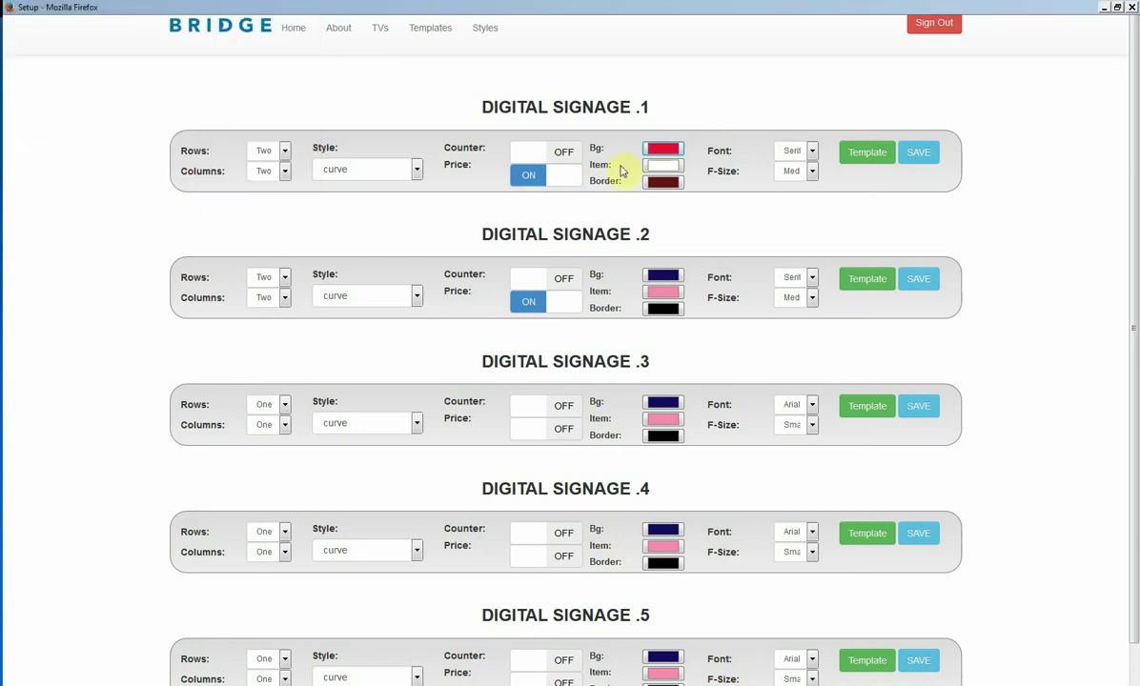
# - Confirm white as the item colour and dark red (99, 18, 20) as the border colour of Digital Signage 1
pyautogui.click(665, 169)
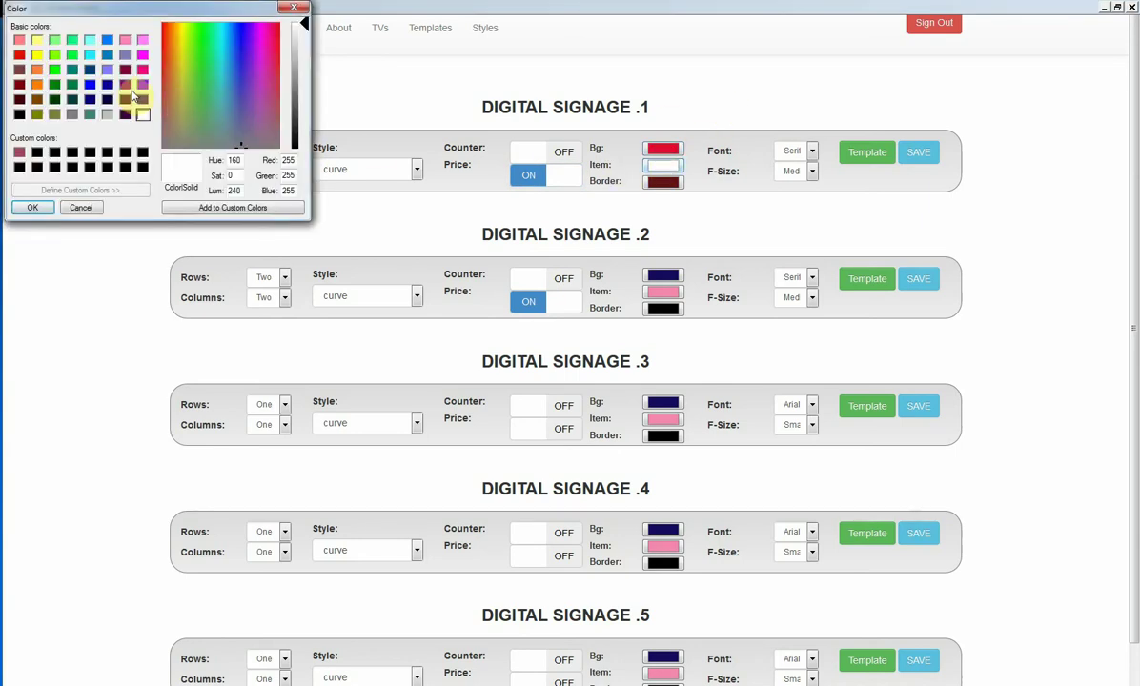
pyautogui.click(32, 207)
pyautogui.click(650, 182)
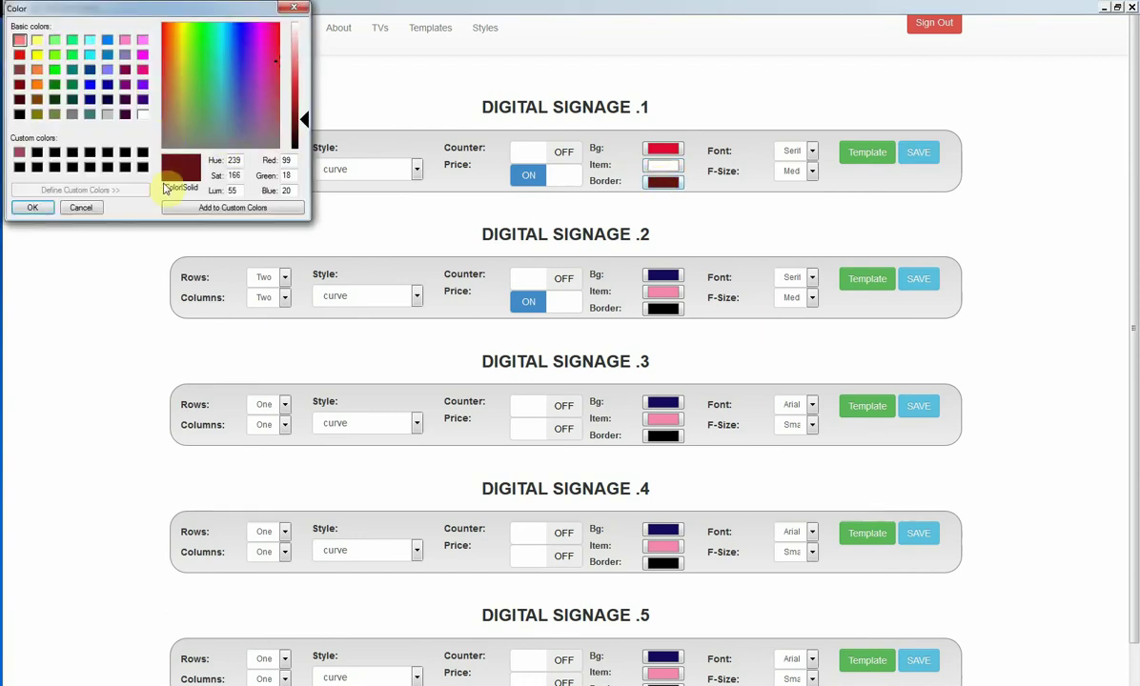
pyautogui.click(32, 209)
# - Keep the medium font size and serif font for Digital Signage 1 and save its settings
pyautogui.click(796, 172)
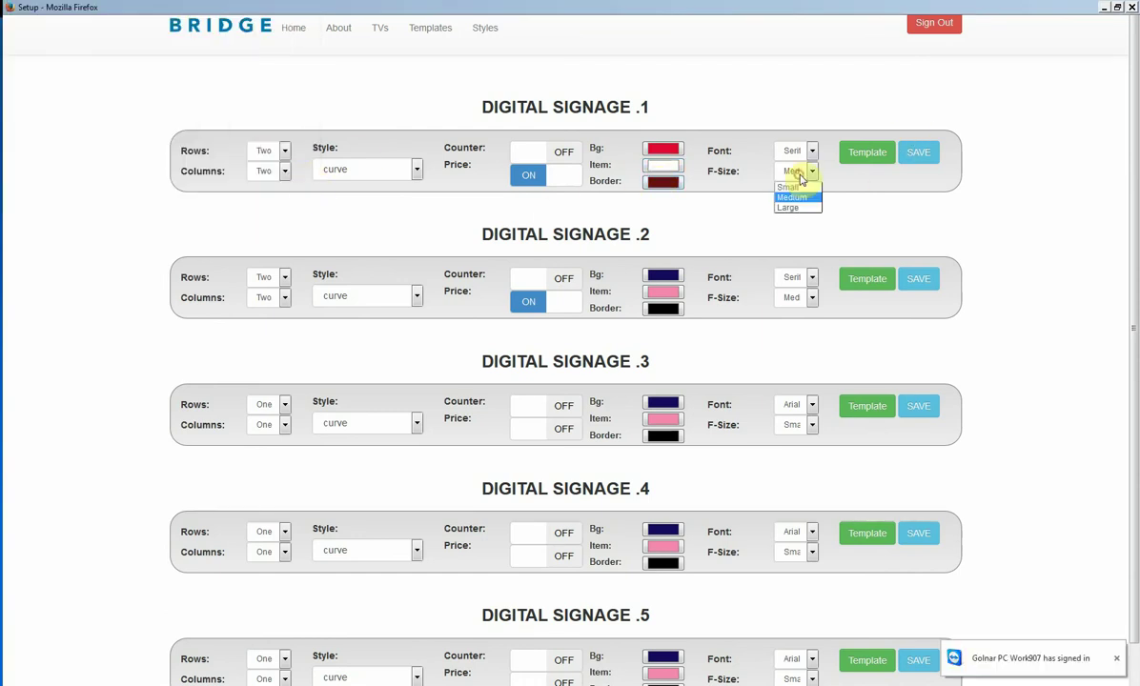
pyautogui.click(797, 198)
pyautogui.click(811, 153)
pyautogui.click(916, 153)
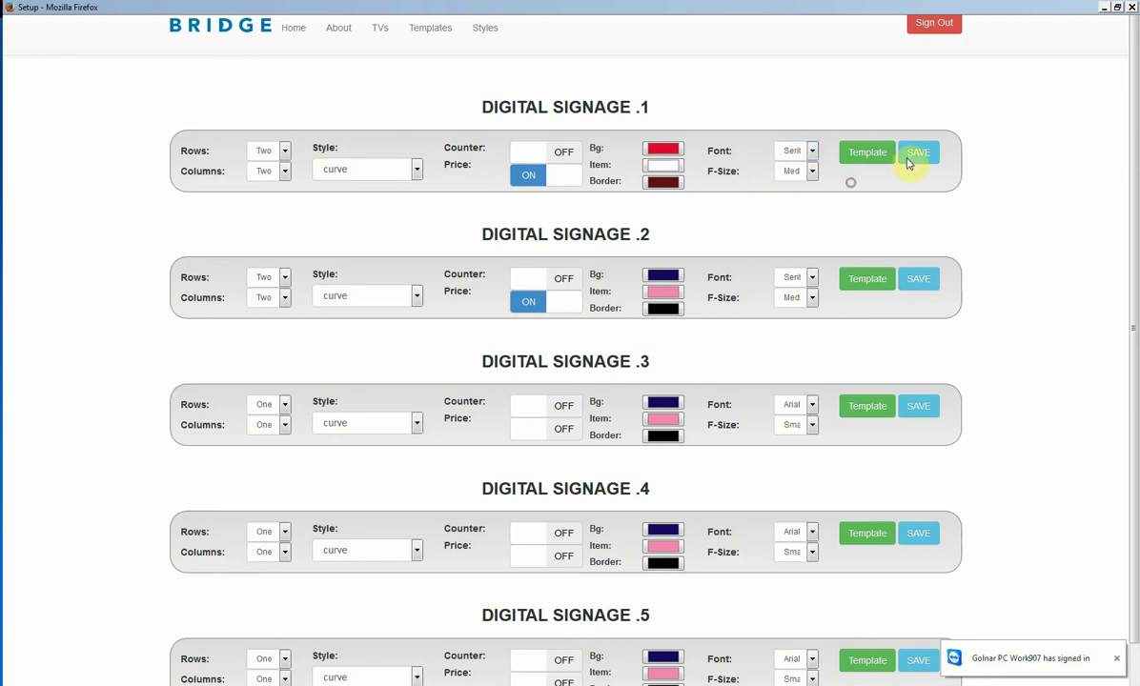
# - Go to the TV selection page and start the display for Digital Signage Number 1
pyautogui.moveTo(169, 9)
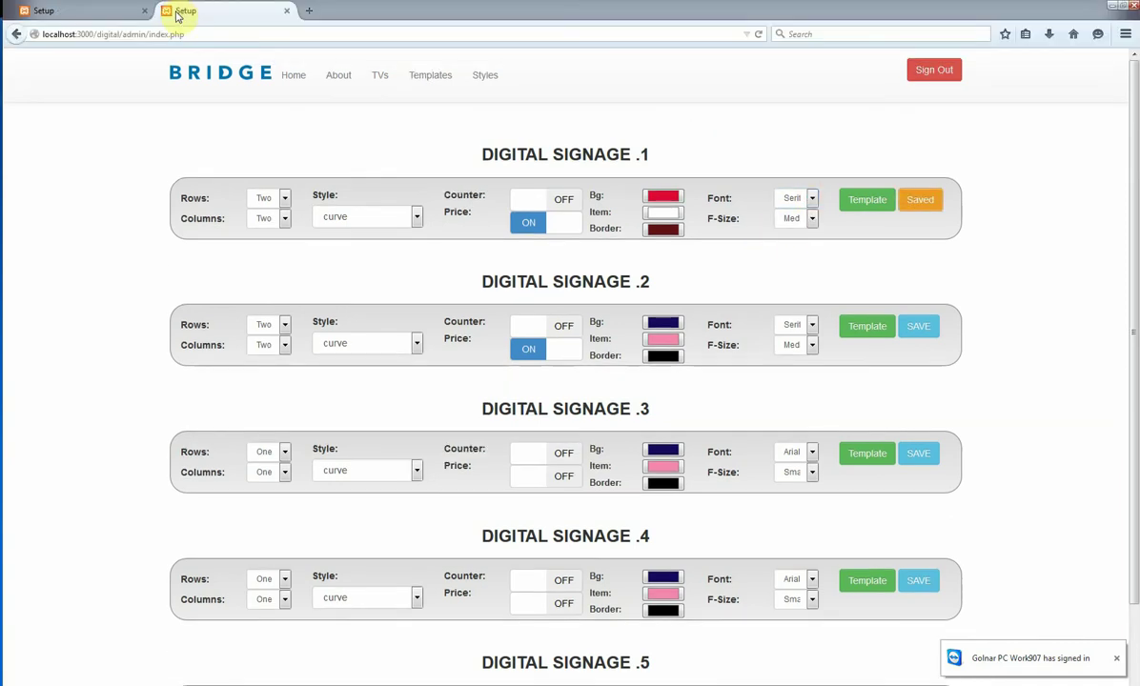
pyautogui.click(92, 11)
pyautogui.click(198, 10)
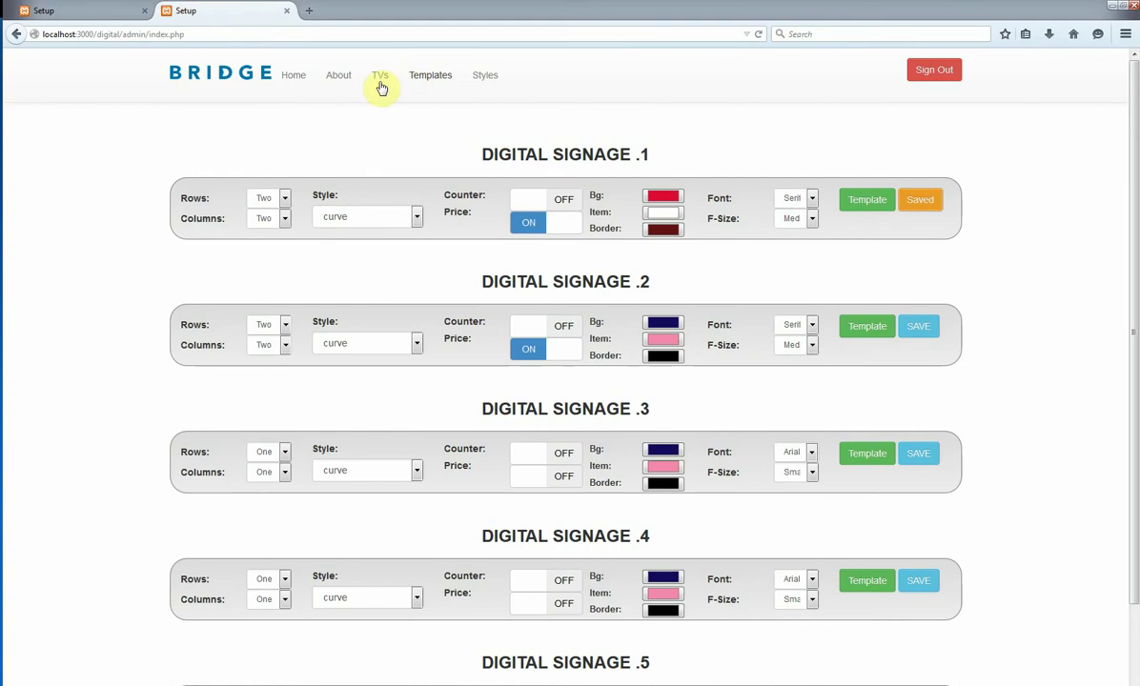
pyautogui.click(381, 35)
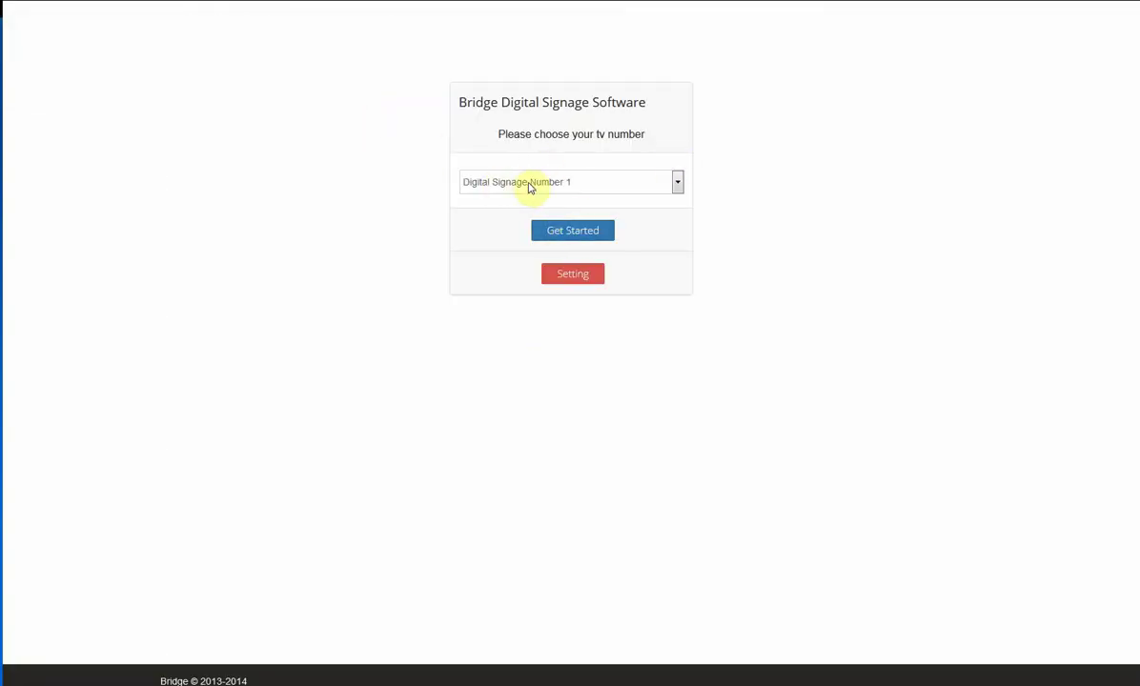
pyautogui.click(550, 235)
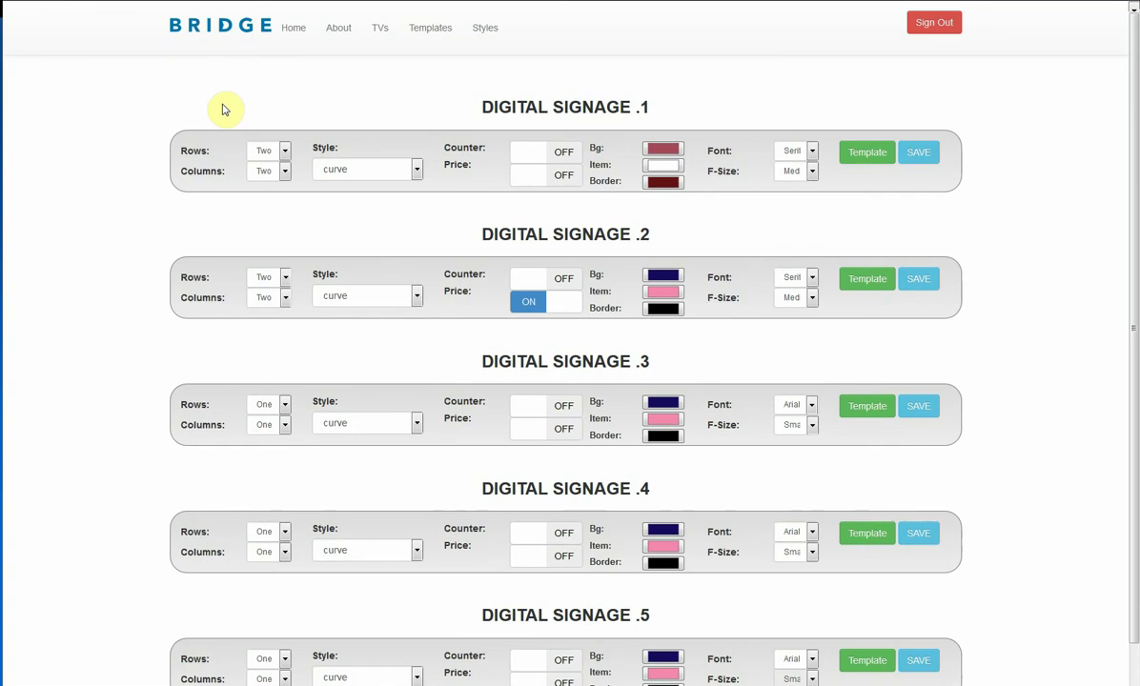
# - Turn on the counter and the price for Digital Signage 1 and save its settings
pyautogui.click(531, 153)
pyautogui.click(561, 181)
pyautogui.click(916, 156)
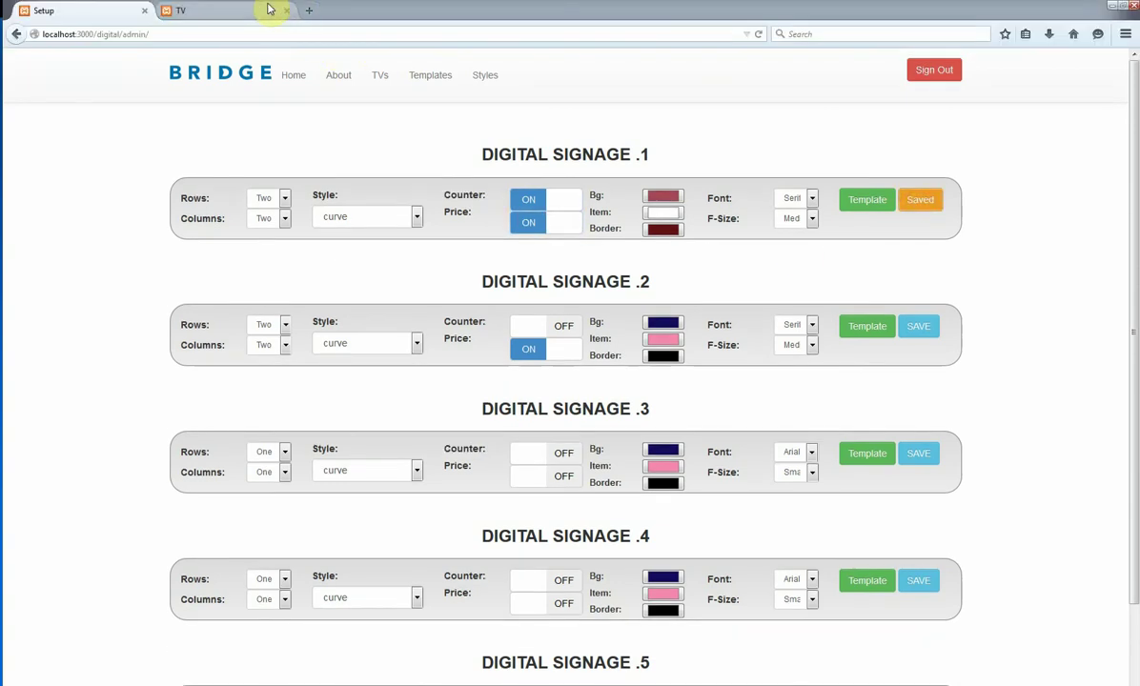
# - Switch to the TV display page and reload it to apply the saved counter setting
pyautogui.click(238, 10)
pyautogui.click(271, 33)
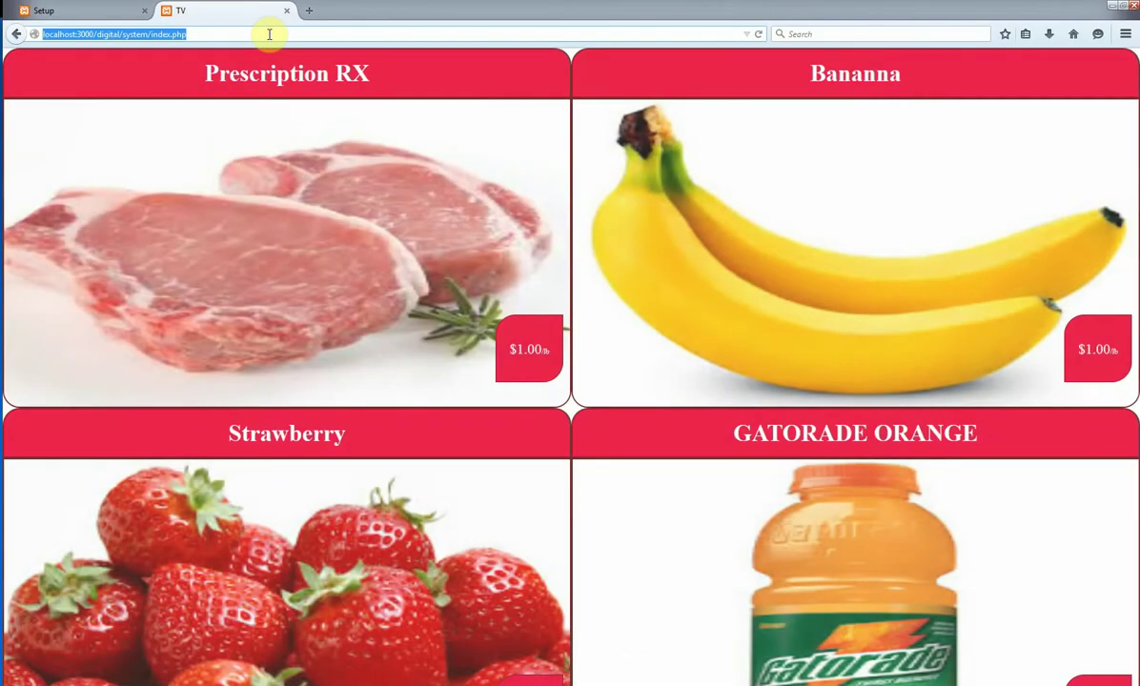
pyautogui.press('Return')
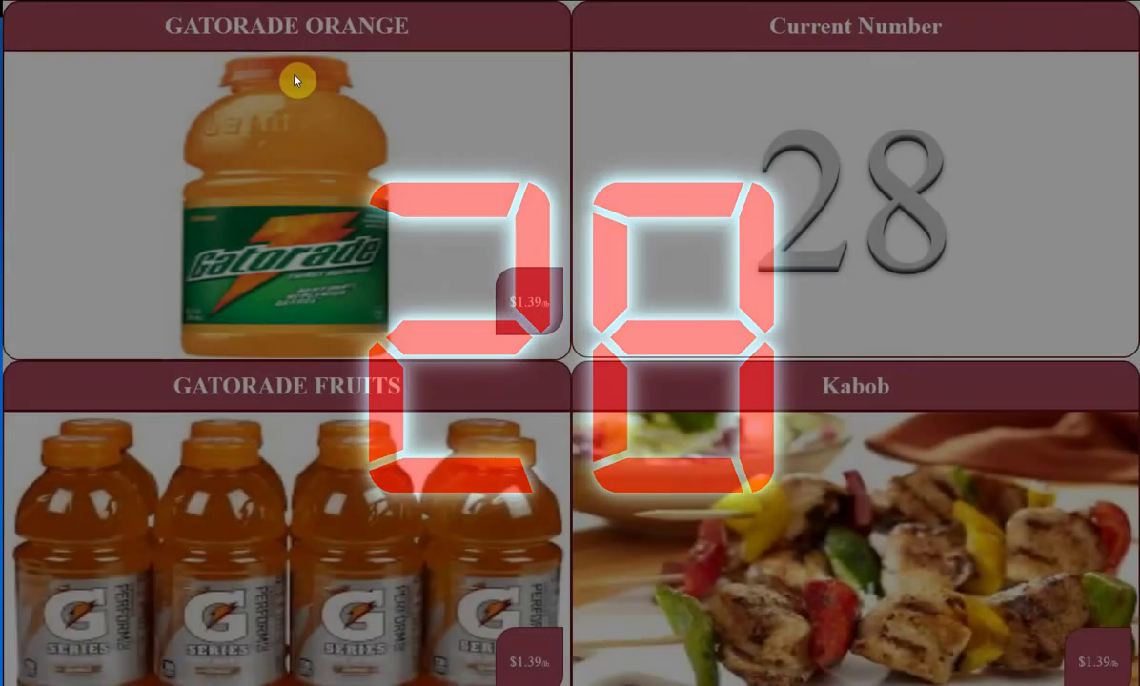
# - Return to the setup page, apply the template with the tall middle column to Digital Signage 1, and save its settings
pyautogui.moveTo(151, 8)
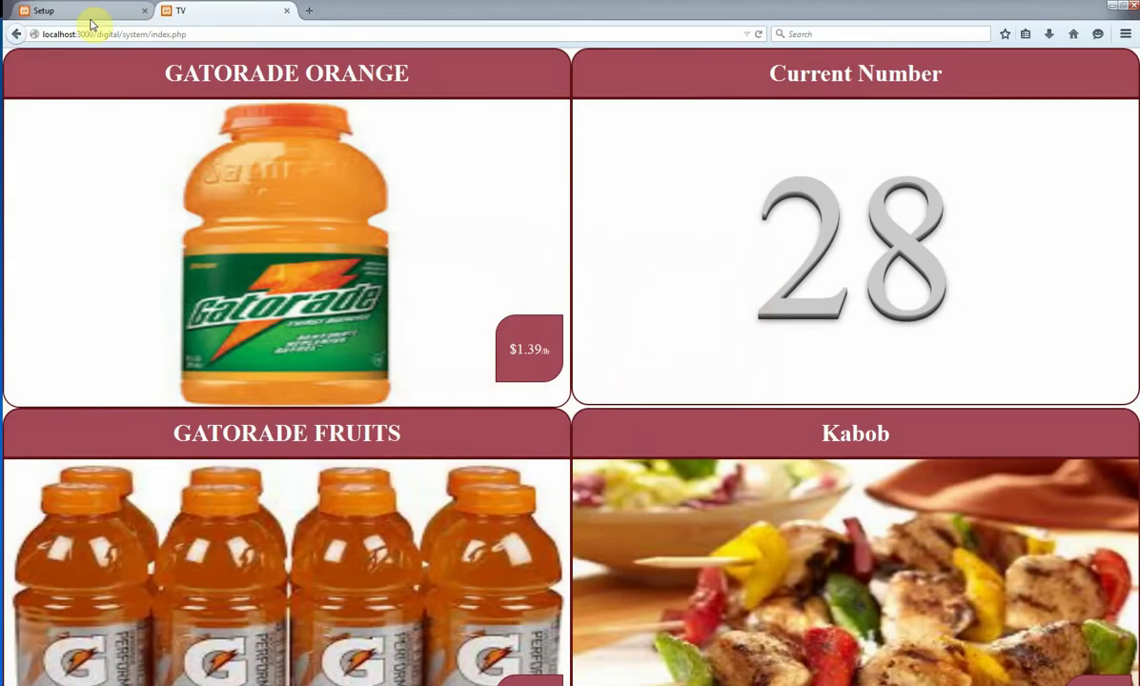
pyautogui.click(93, 11)
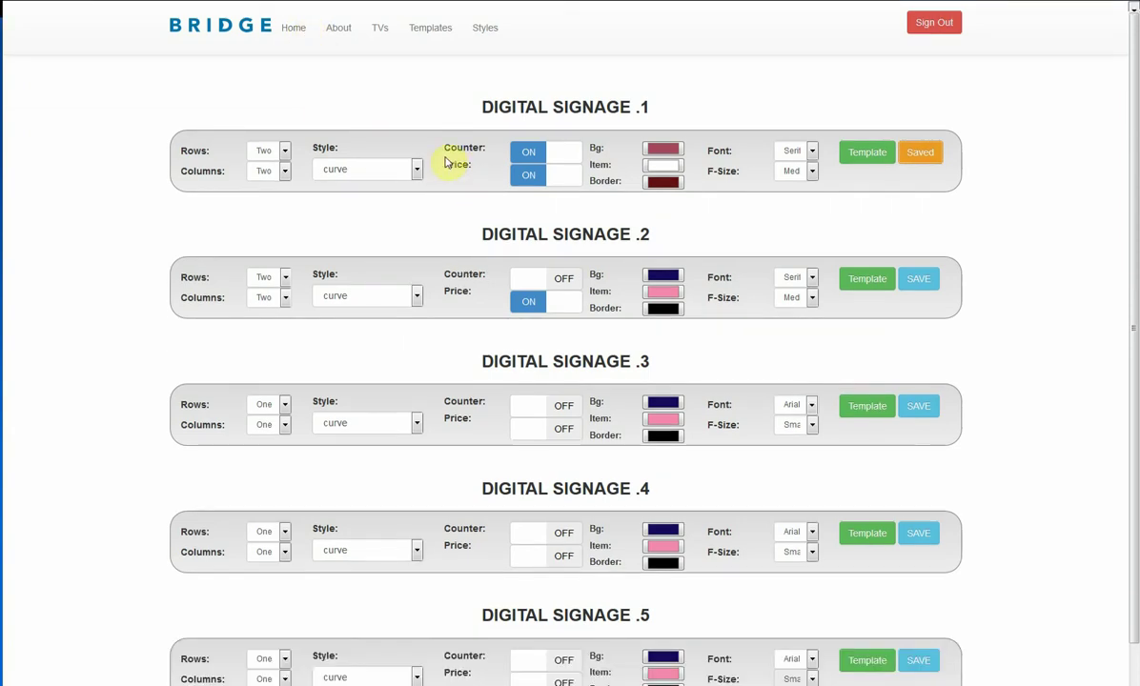
pyautogui.click(865, 155)
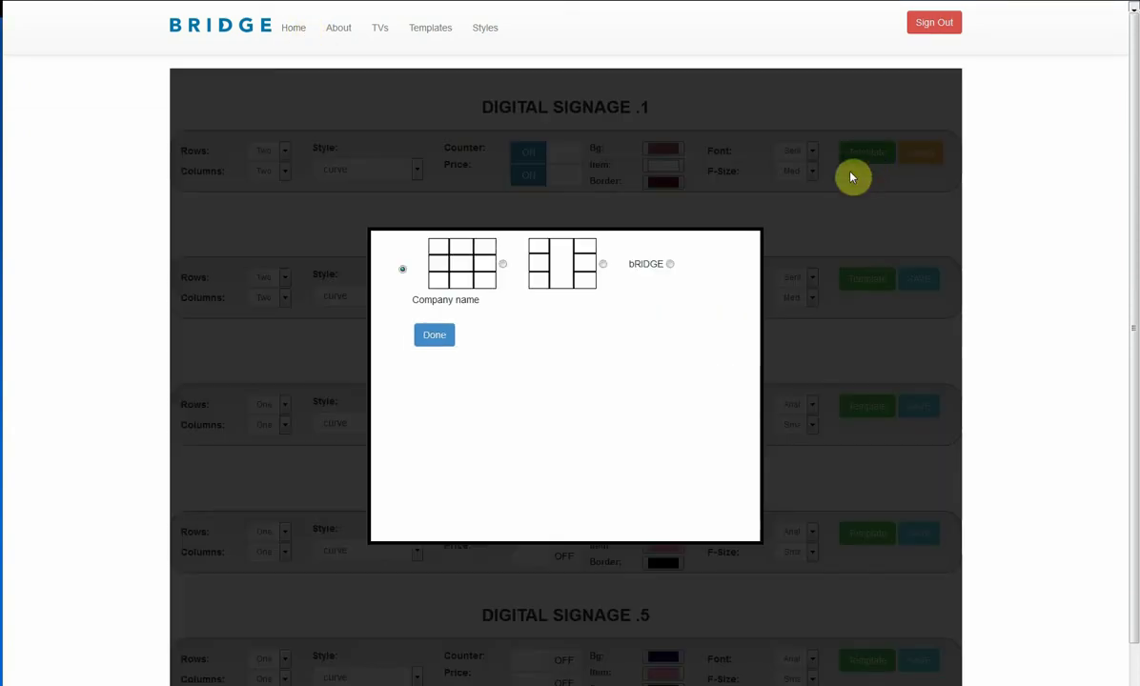
pyautogui.click(502, 264)
pyautogui.click(443, 337)
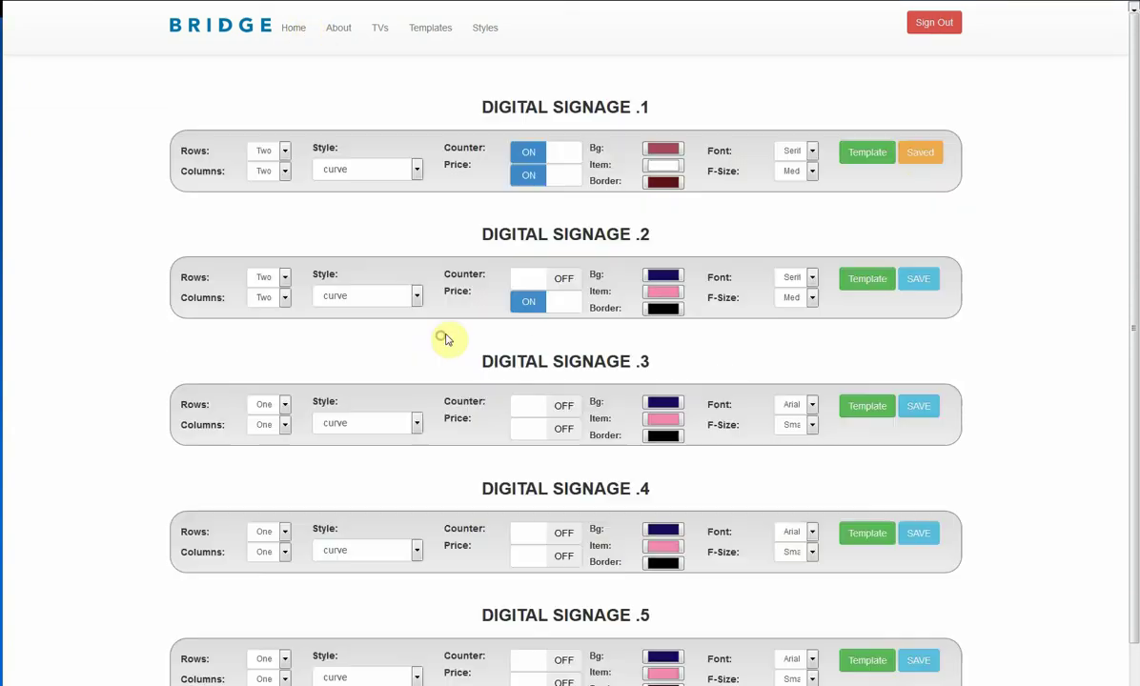
pyautogui.click(915, 154)
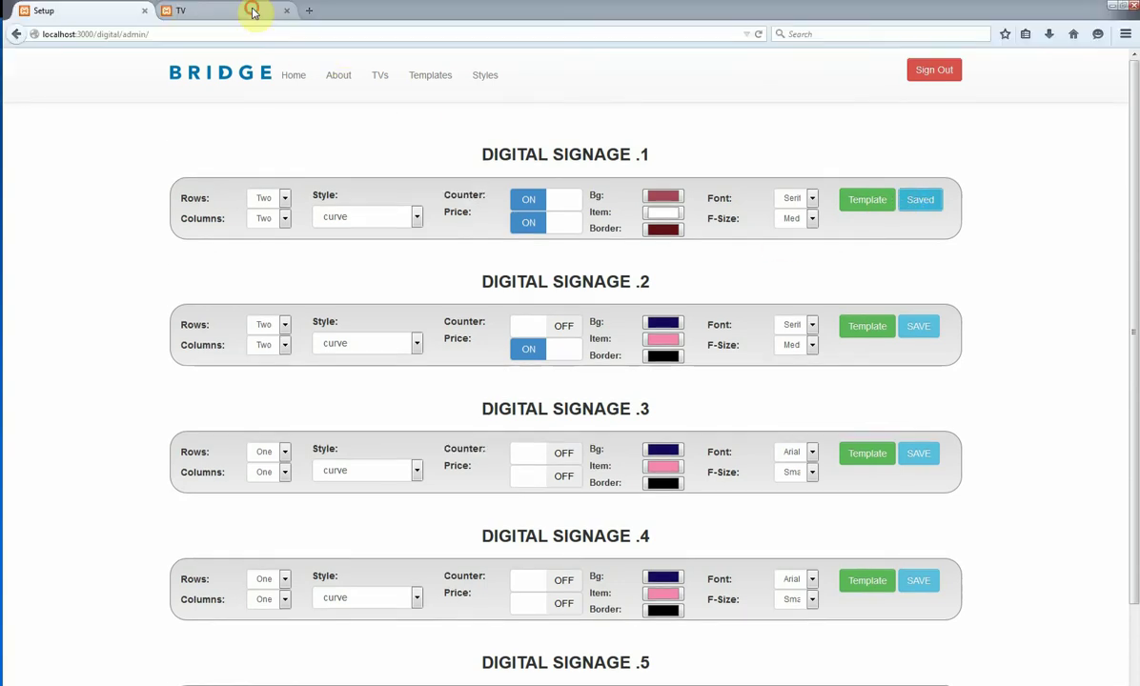
# - Switch to the TV display page and reload it to show the middle-column template
pyautogui.click(252, 11)
pyautogui.click(261, 33)
pyautogui.press('Return')
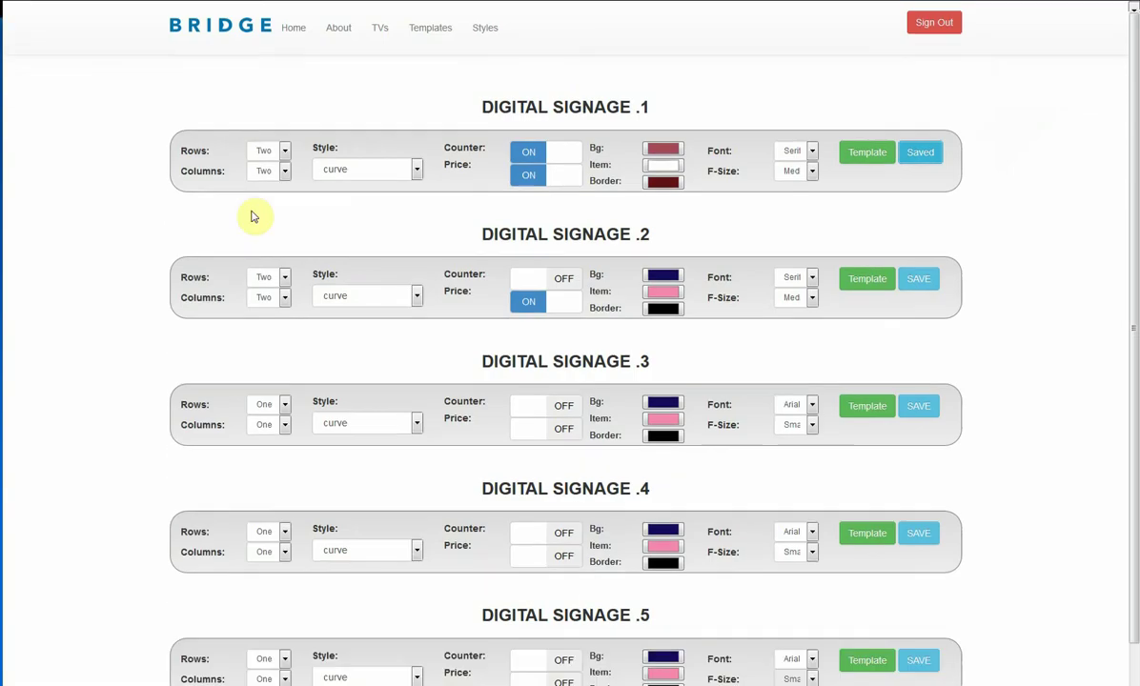
# - On the setup page, keep two rows and set the columns to one for Digital Signage 1
pyautogui.click(280, 153)
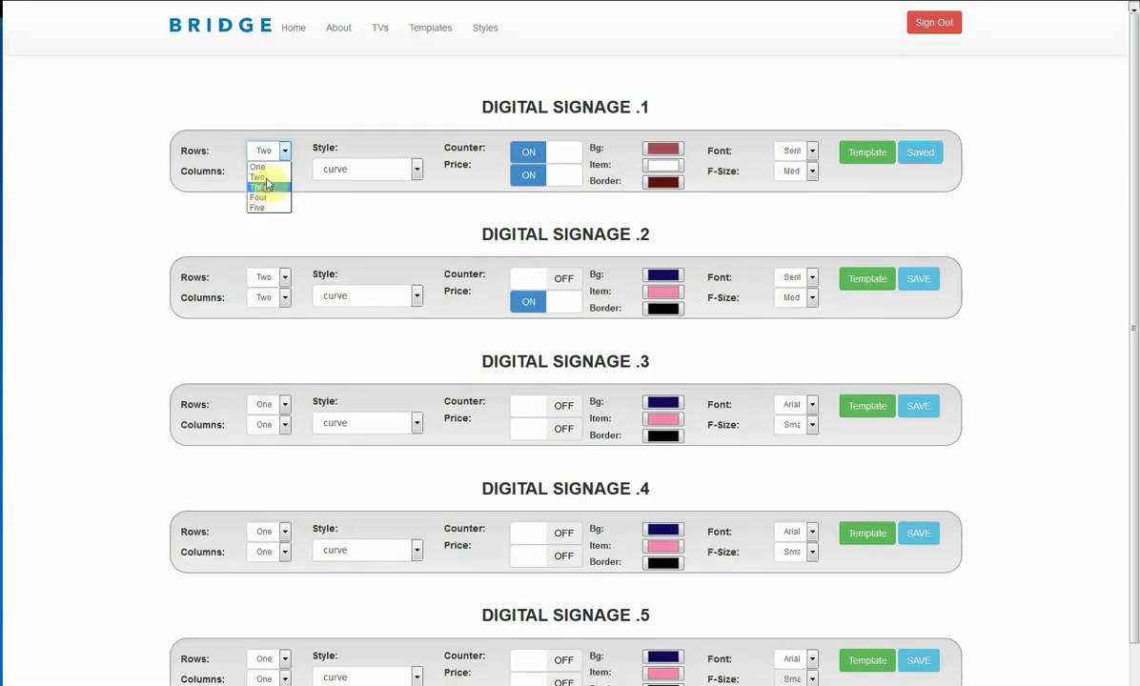
pyautogui.click(257, 177)
pyautogui.click(271, 172)
pyautogui.click(259, 188)
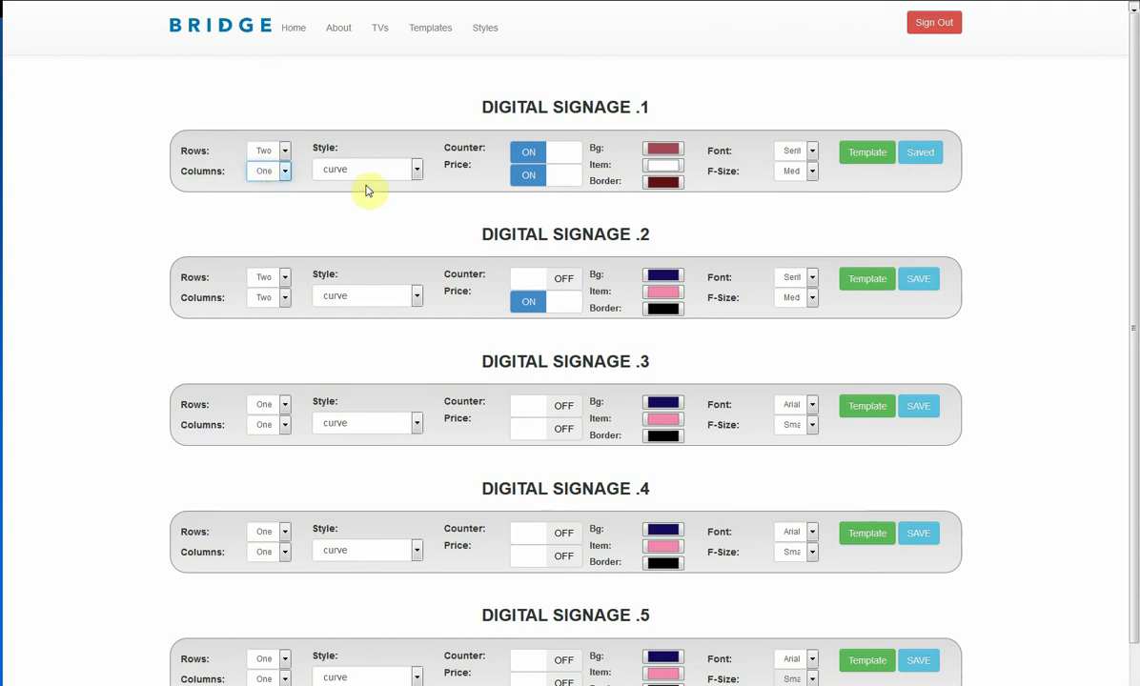
# - Set Digital Signage 1's border colour to dark green and its background colour to teal
pyautogui.click(672, 183)
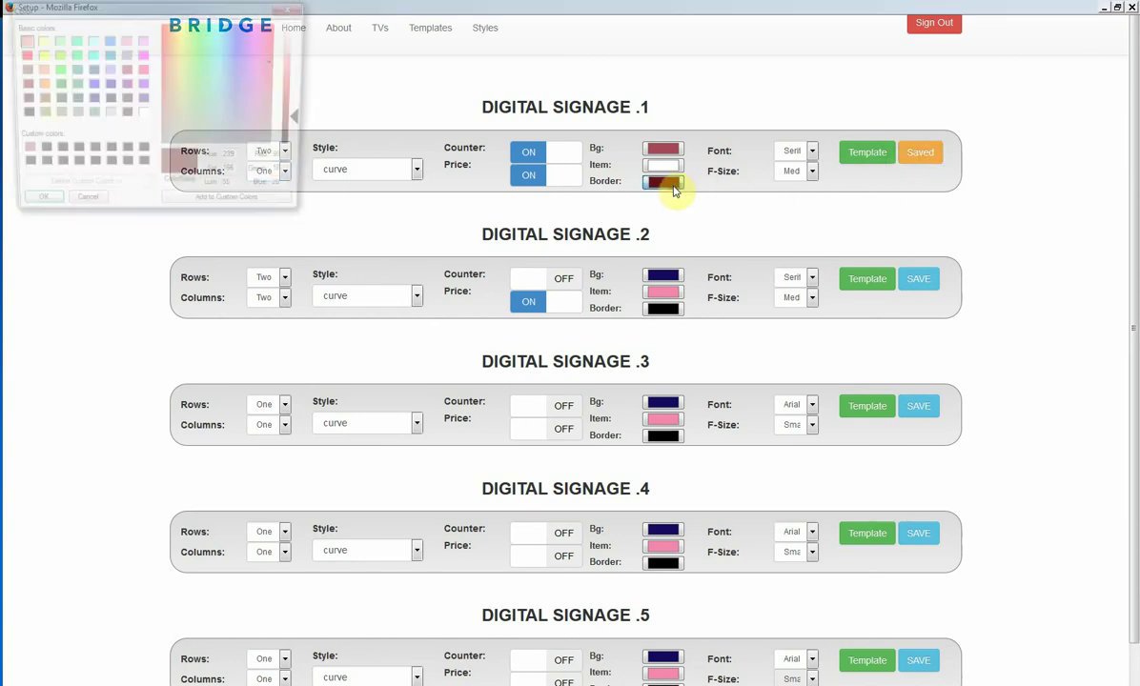
pyautogui.click(204, 48)
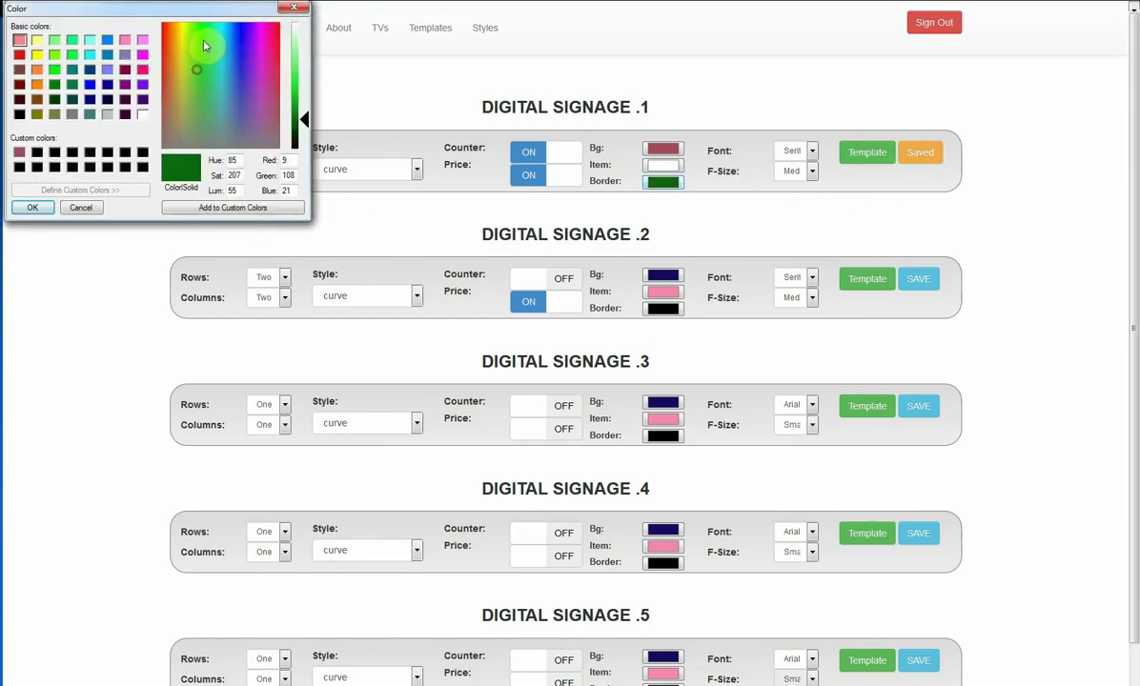
pyautogui.click(32, 208)
pyautogui.click(672, 157)
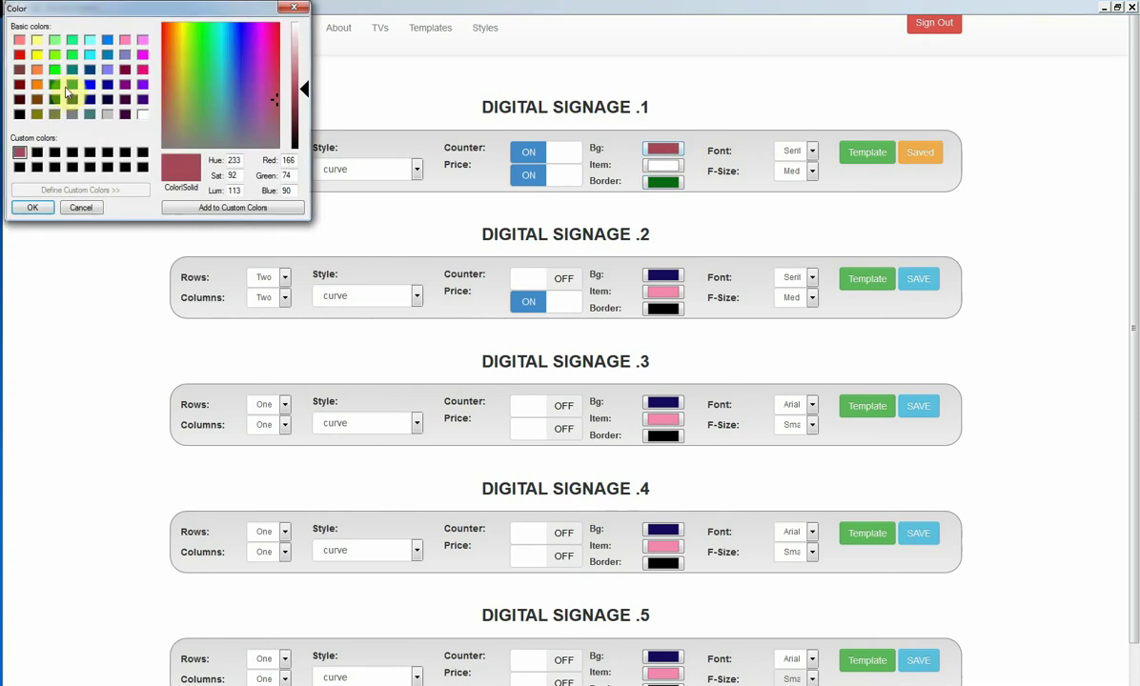
pyautogui.click(73, 70)
pyautogui.click(32, 207)
# - Set Digital Signage 1's item colour to yellow and save its settings
pyautogui.click(672, 165)
pyautogui.click(183, 34)
pyautogui.click(299, 59)
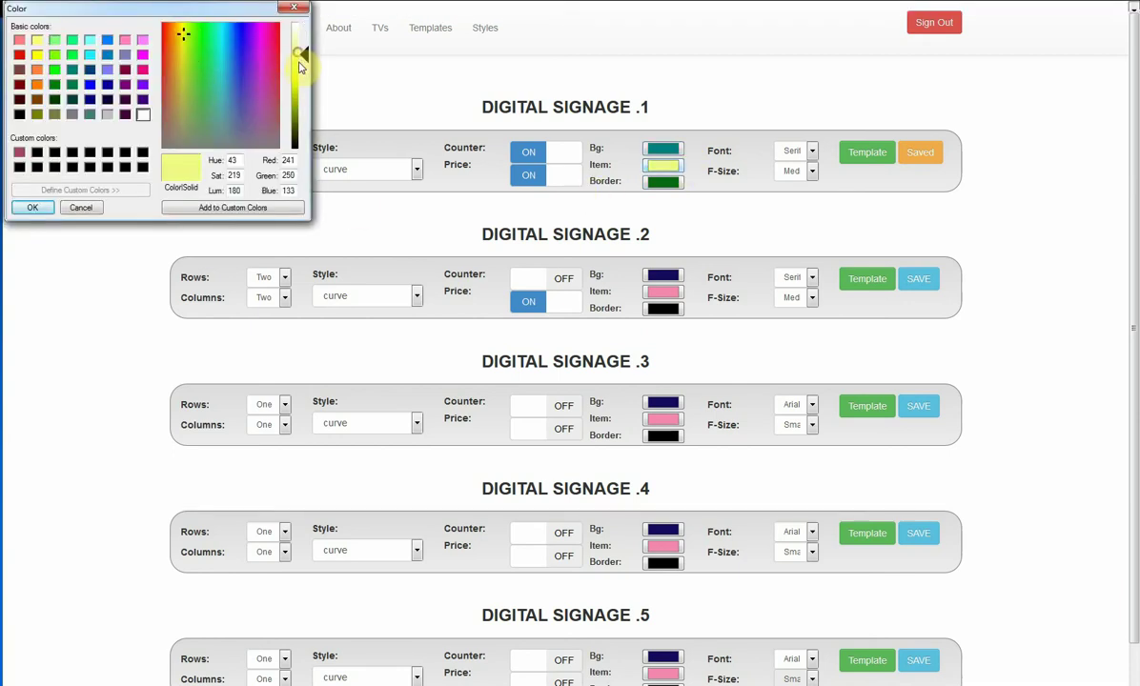
pyautogui.click(47, 209)
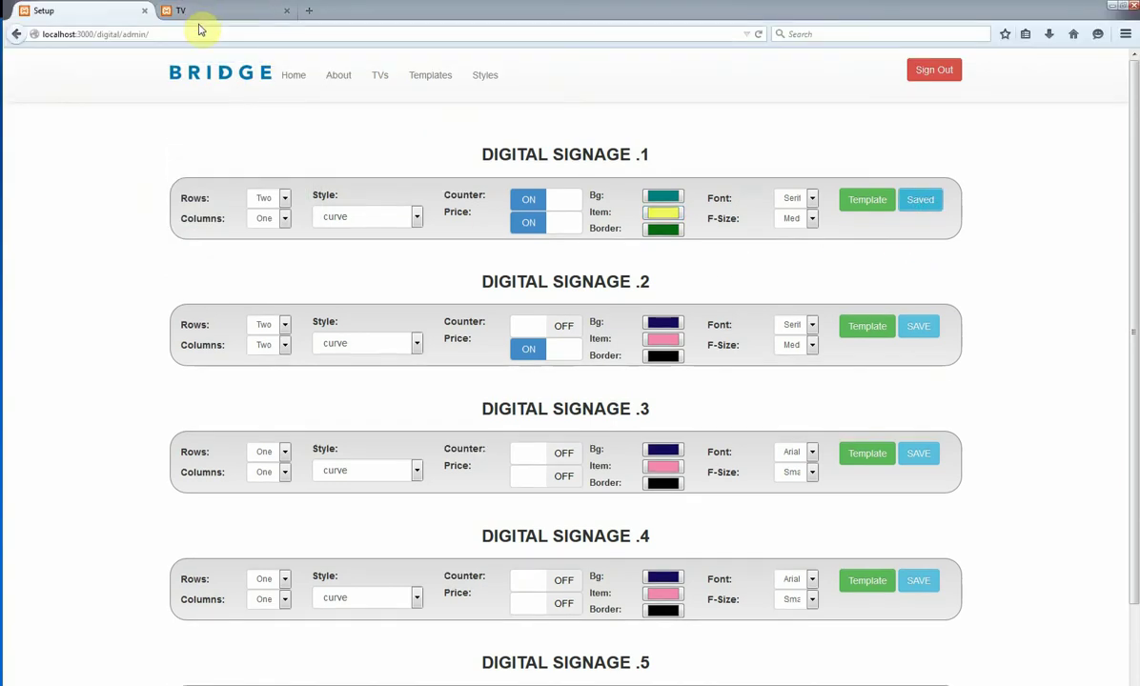
# - Switch to the TV display page and reload it to apply the new column count and colours
pyautogui.click(200, 13)
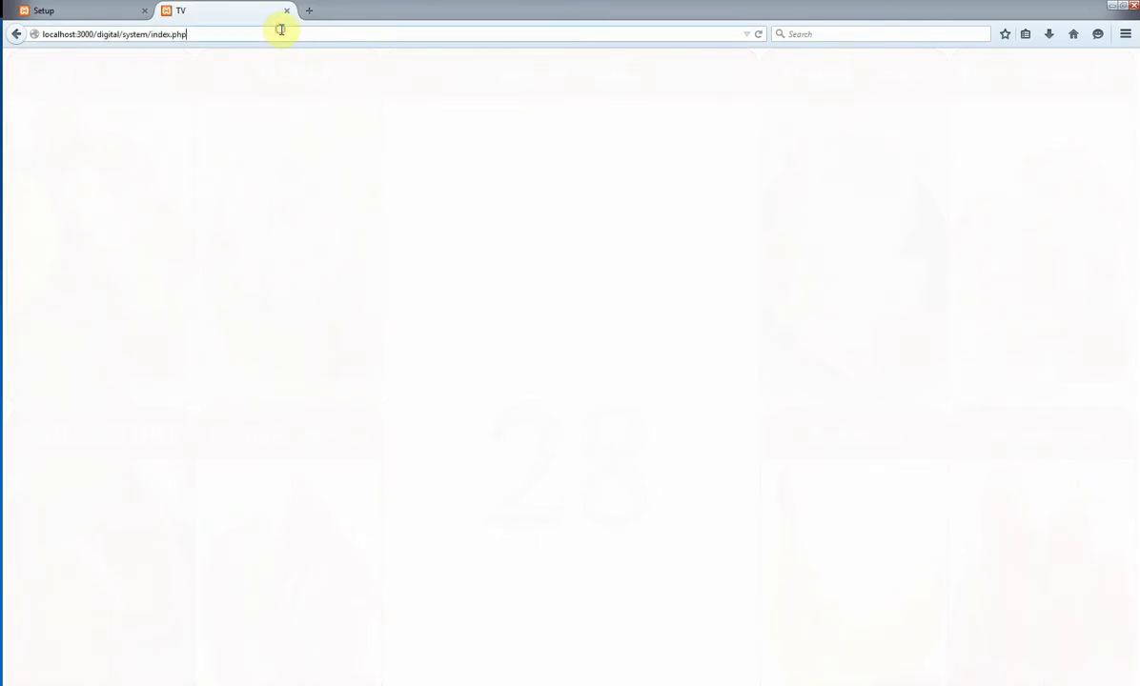
pyautogui.click(281, 31)
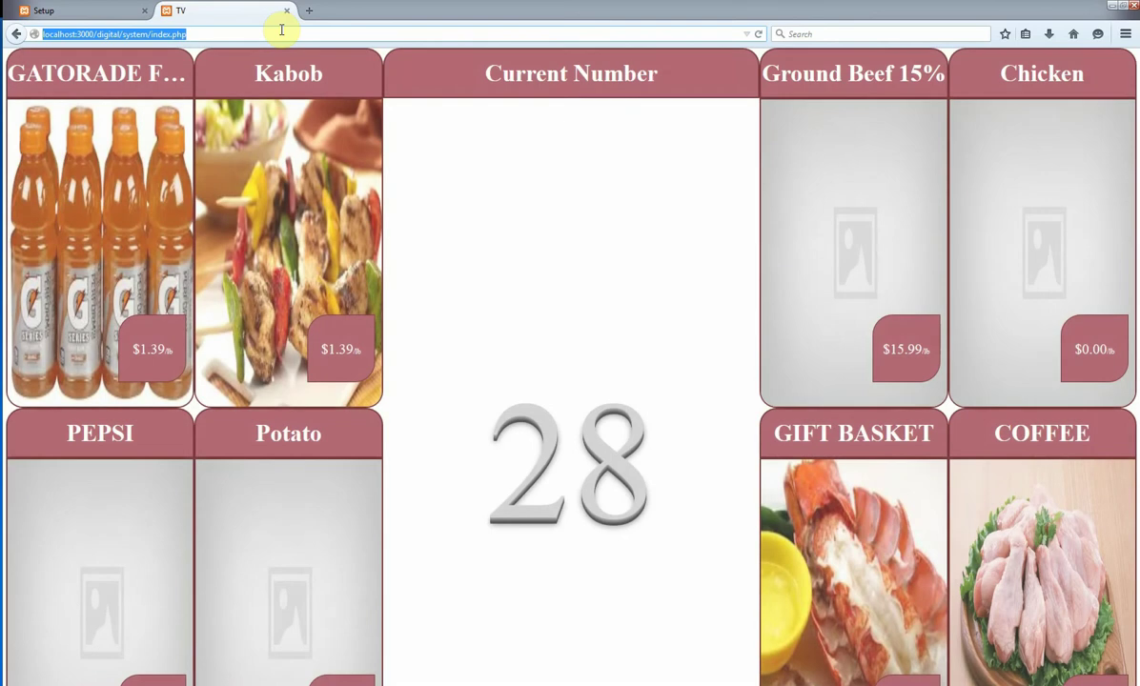
pyautogui.press('Return')
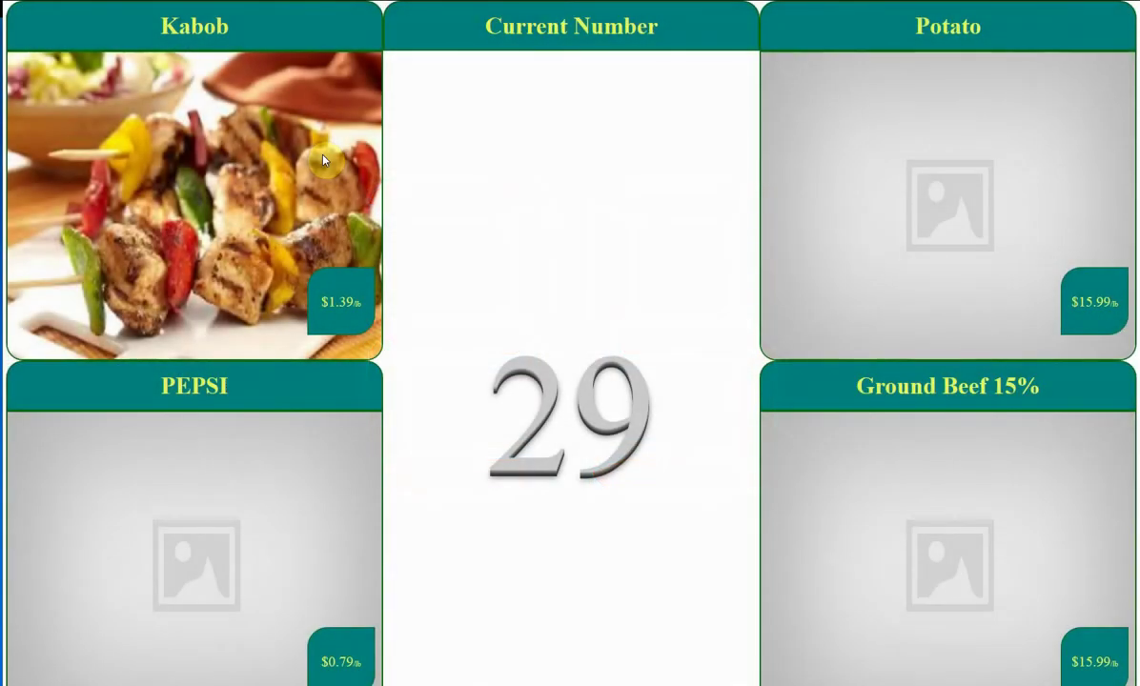
# - Go back to the setup site's template list and delete the Company name and bRIDGE templates
pyautogui.press('F11')
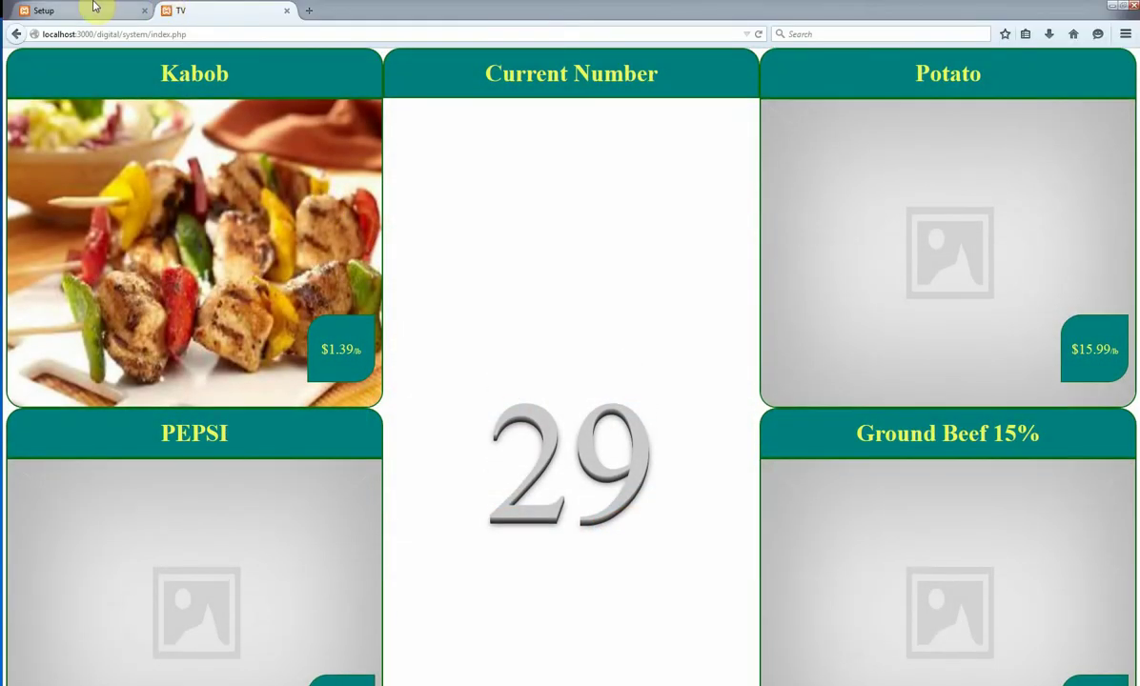
pyautogui.click(92, 9)
pyautogui.press('F11')
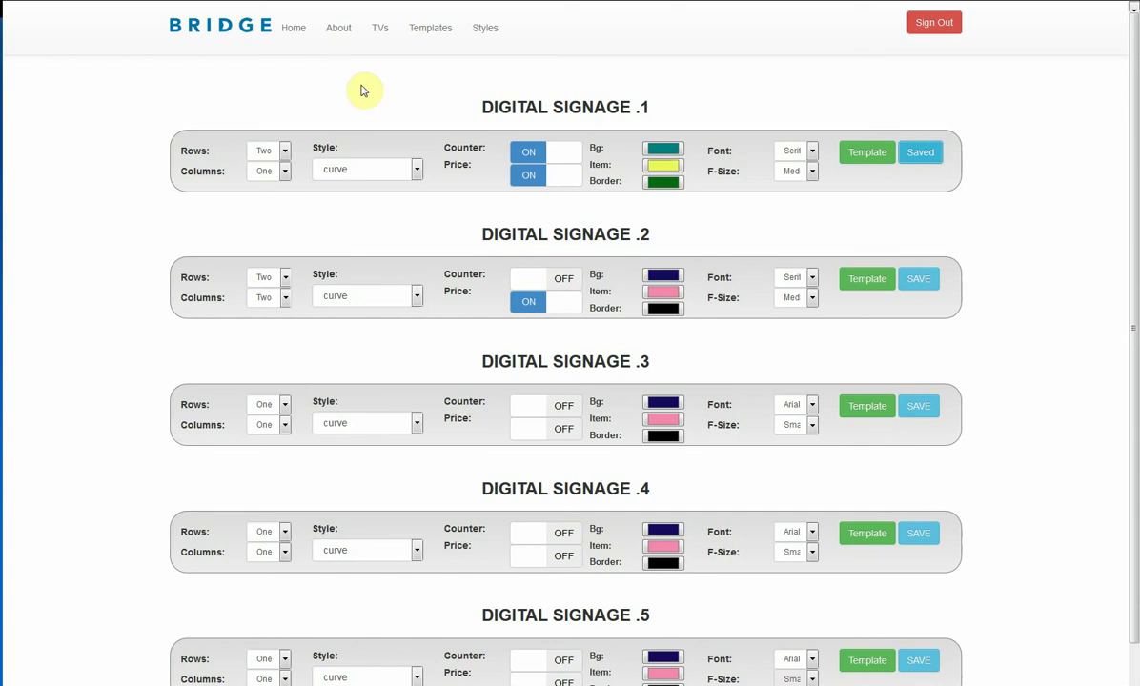
pyautogui.click(417, 32)
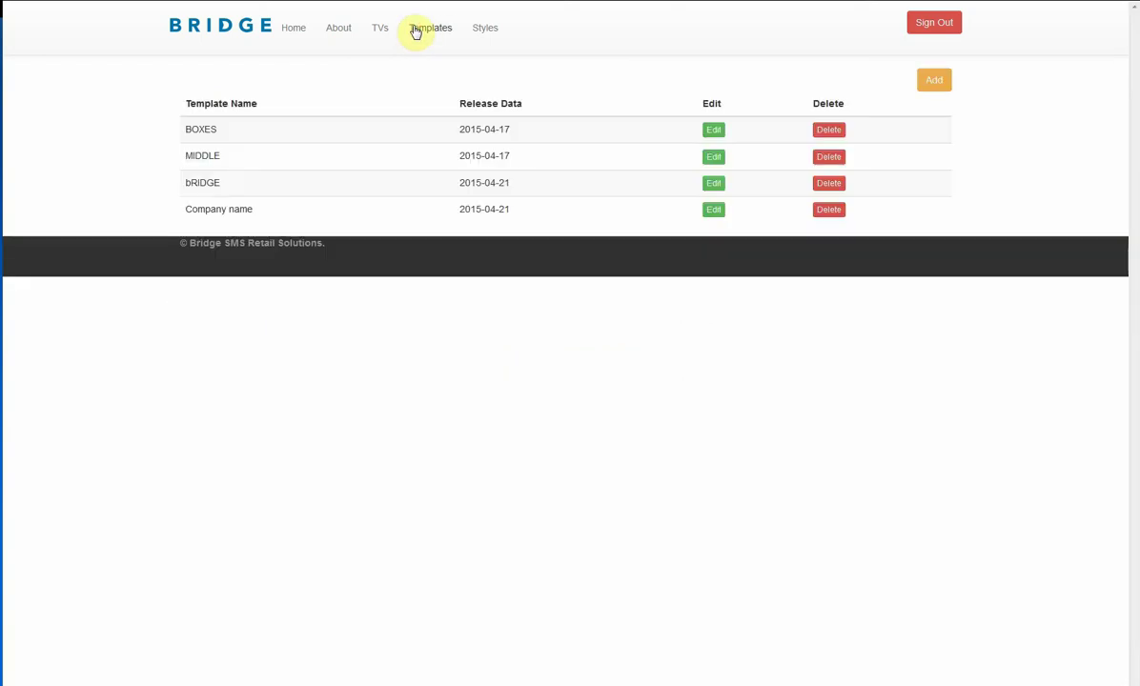
pyautogui.click(830, 212)
pyautogui.click(828, 183)
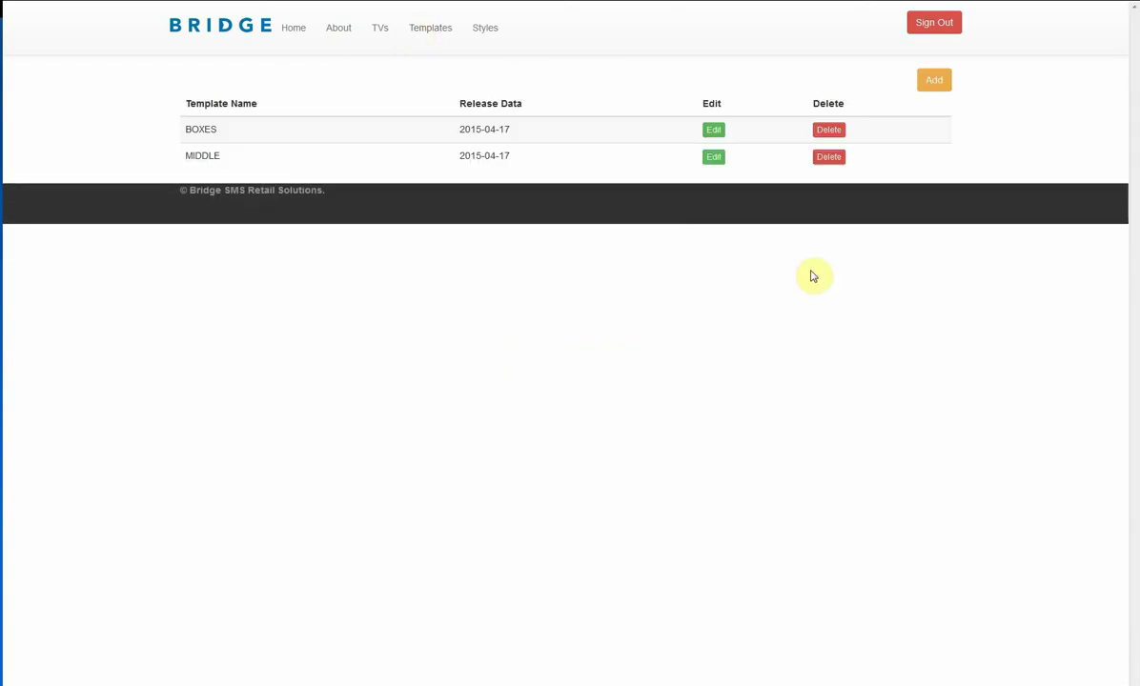
pyautogui.click(421, 147)
# - Start a new template named Bridge that begins with columns, and set its number of columns to three
pyautogui.click(925, 86)
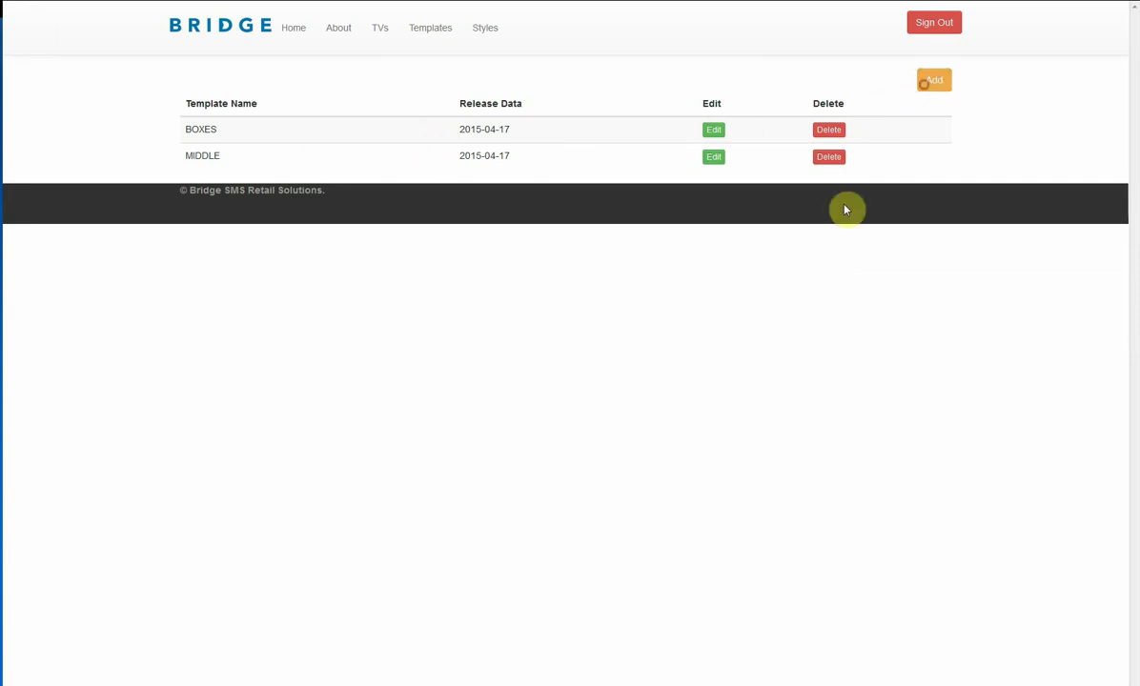
pyautogui.click(524, 126)
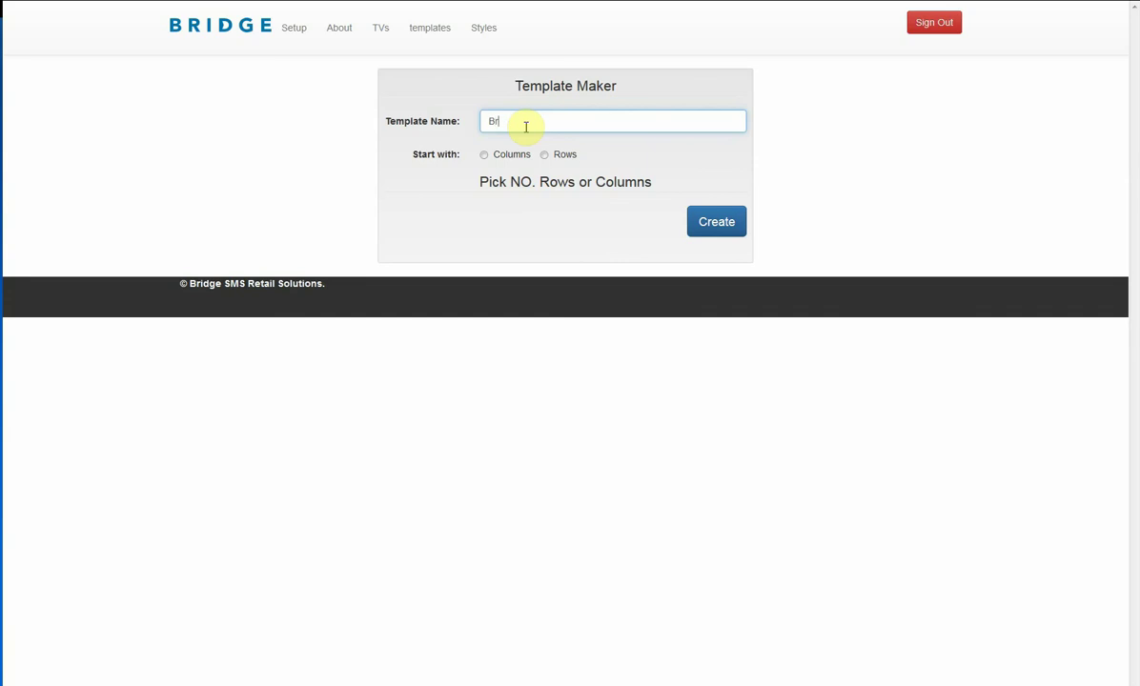
pyautogui.click(482, 157)
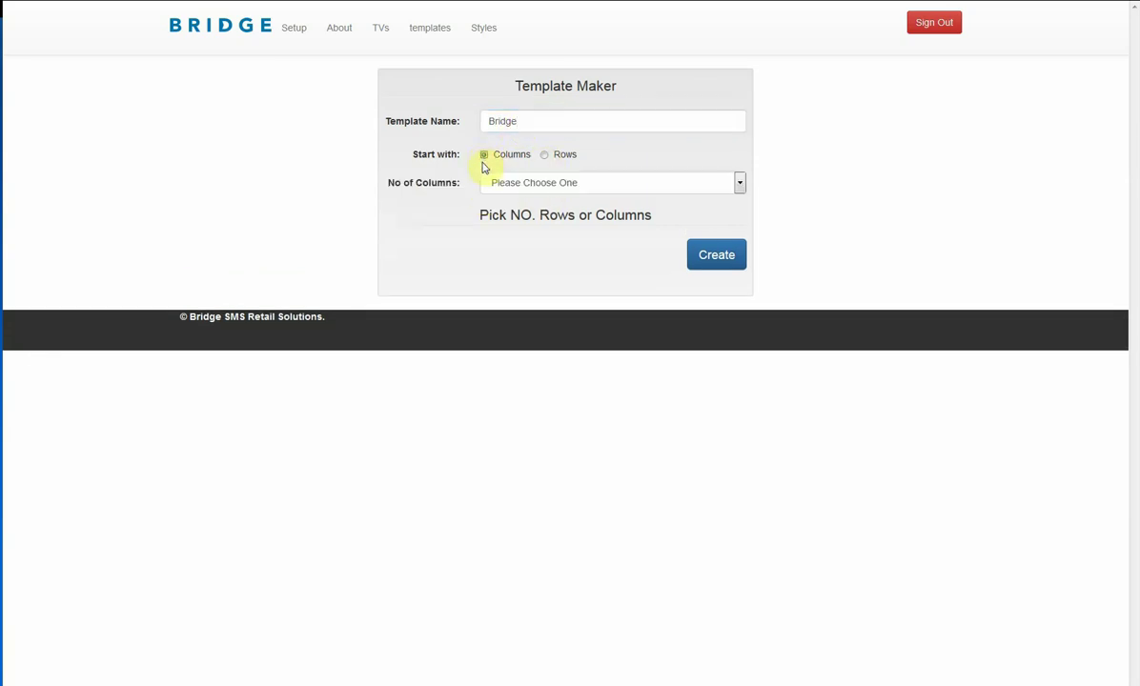
pyautogui.click(517, 184)
pyautogui.click(515, 221)
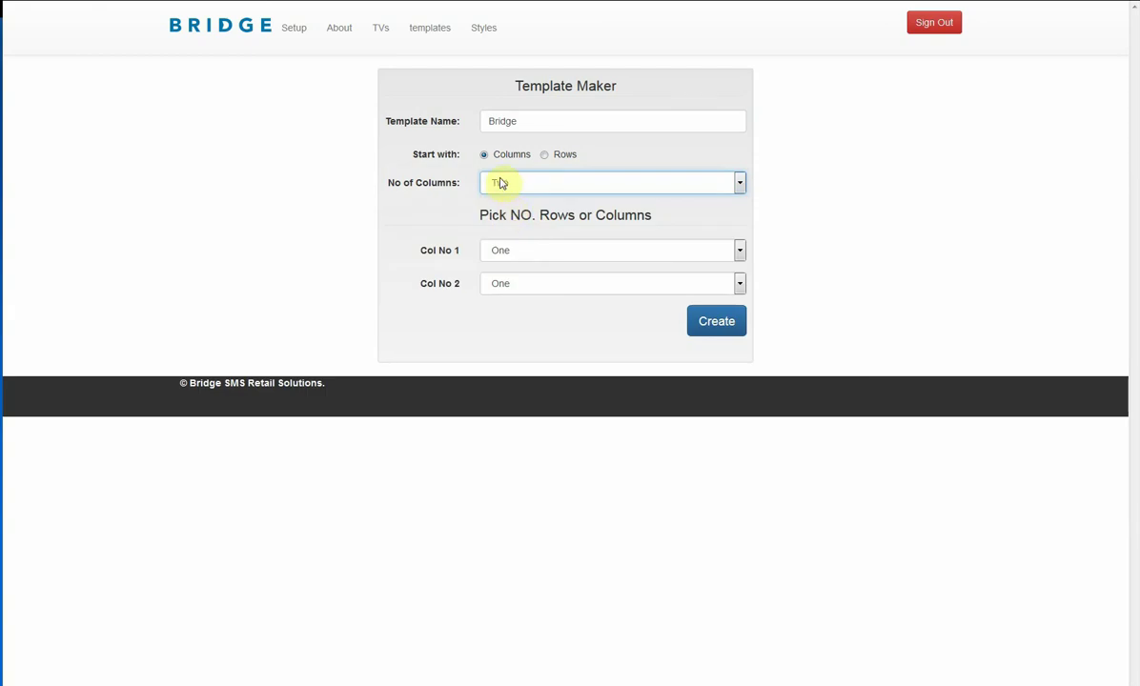
pyautogui.click(523, 191)
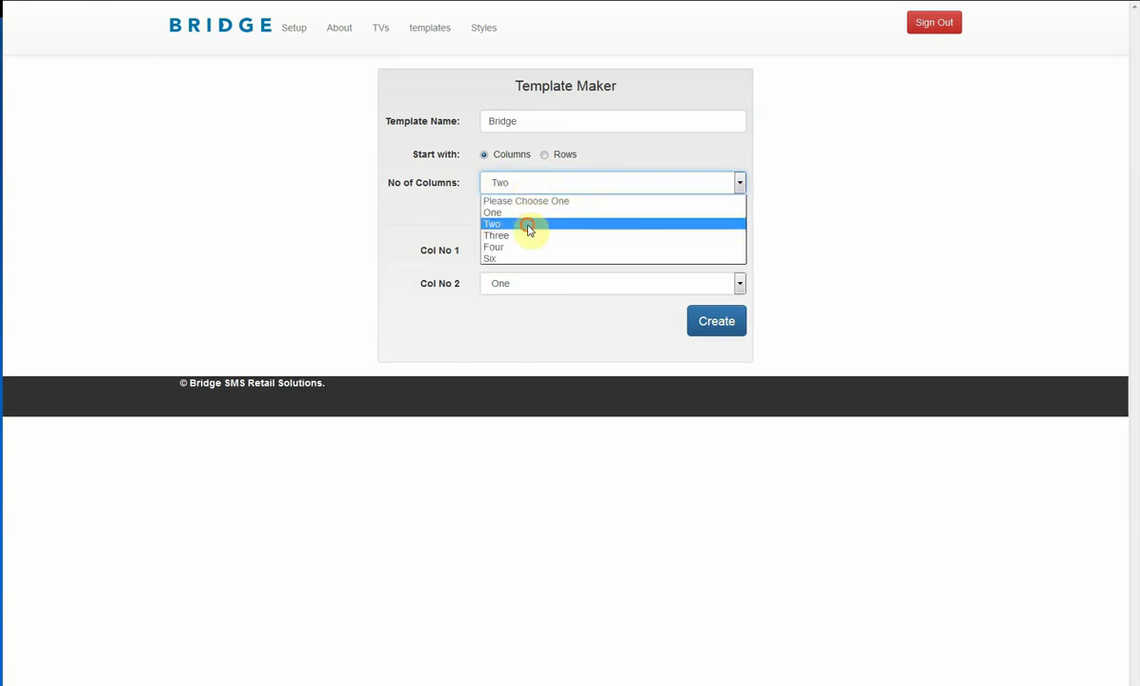
pyautogui.click(530, 236)
# - Set column 1 to three, column 2 to two and column 3 to three, and create the Bridge template
pyautogui.click(509, 254)
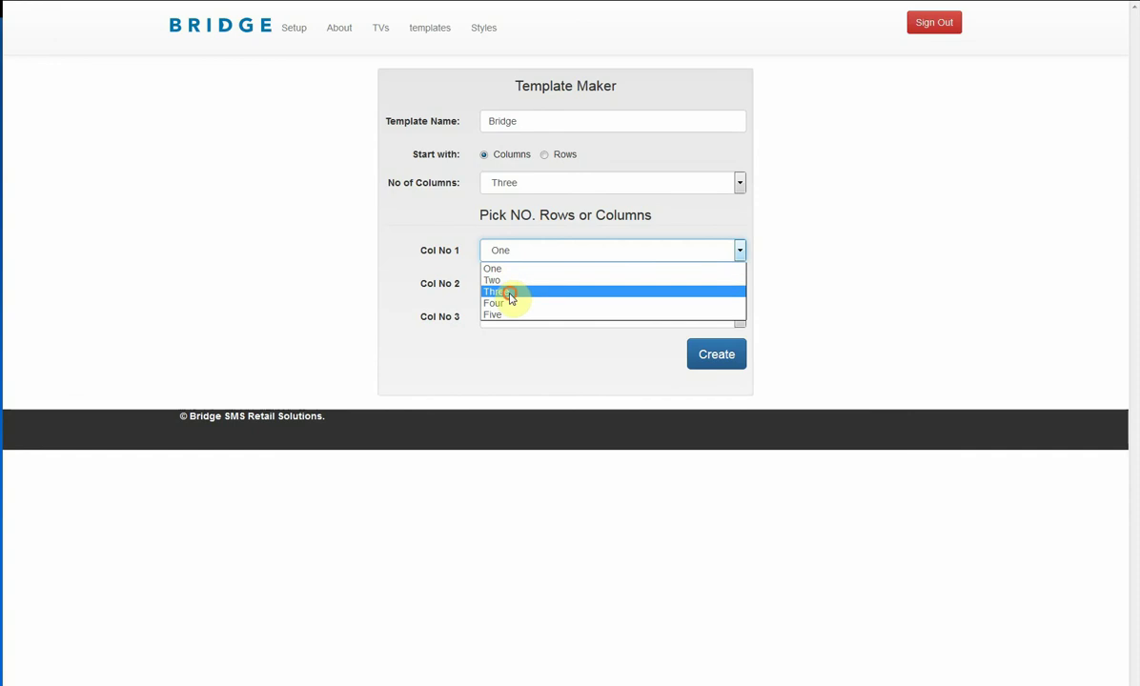
pyautogui.click(509, 292)
pyautogui.click(508, 286)
pyautogui.click(509, 316)
pyautogui.click(512, 320)
pyautogui.click(515, 359)
pyautogui.click(720, 356)
pyautogui.click(610, 281)
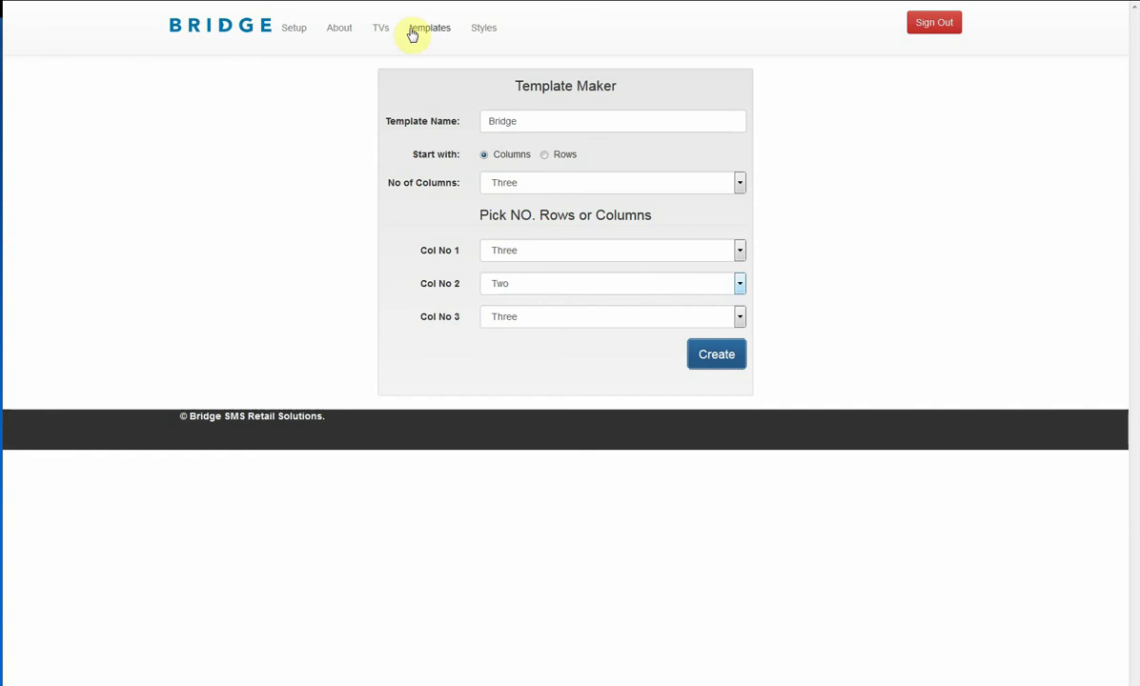
# - Return to the signage setup page, assign the Bridge template to Digital Signage 1, and save its settings
pyautogui.click(293, 27)
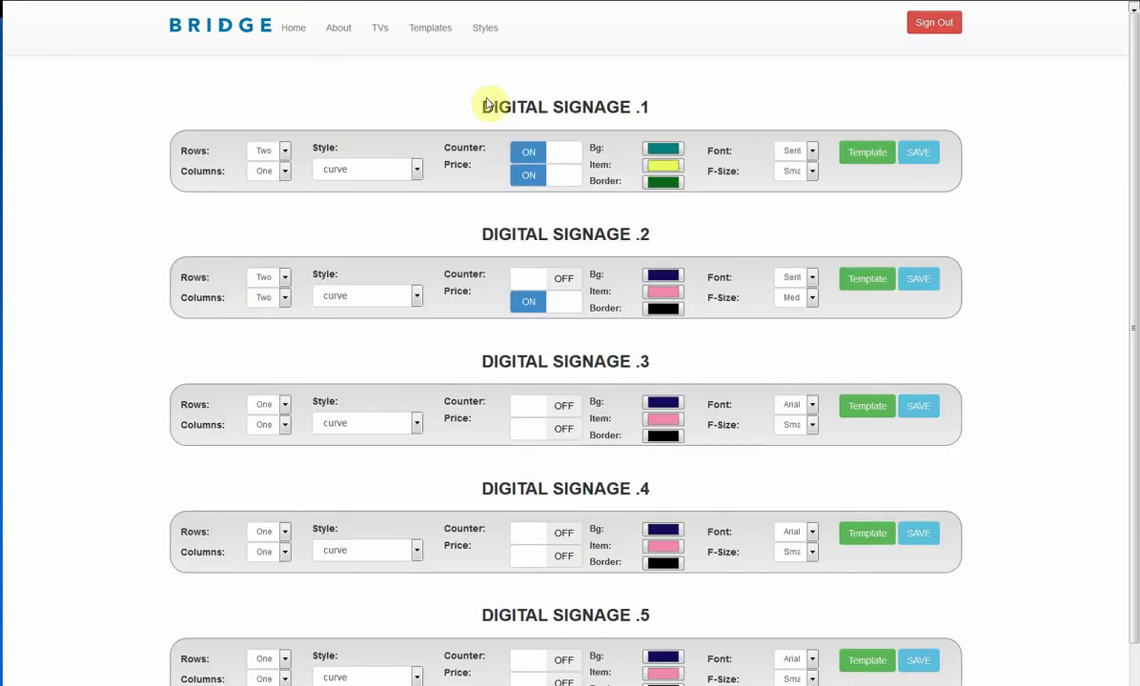
pyautogui.click(883, 164)
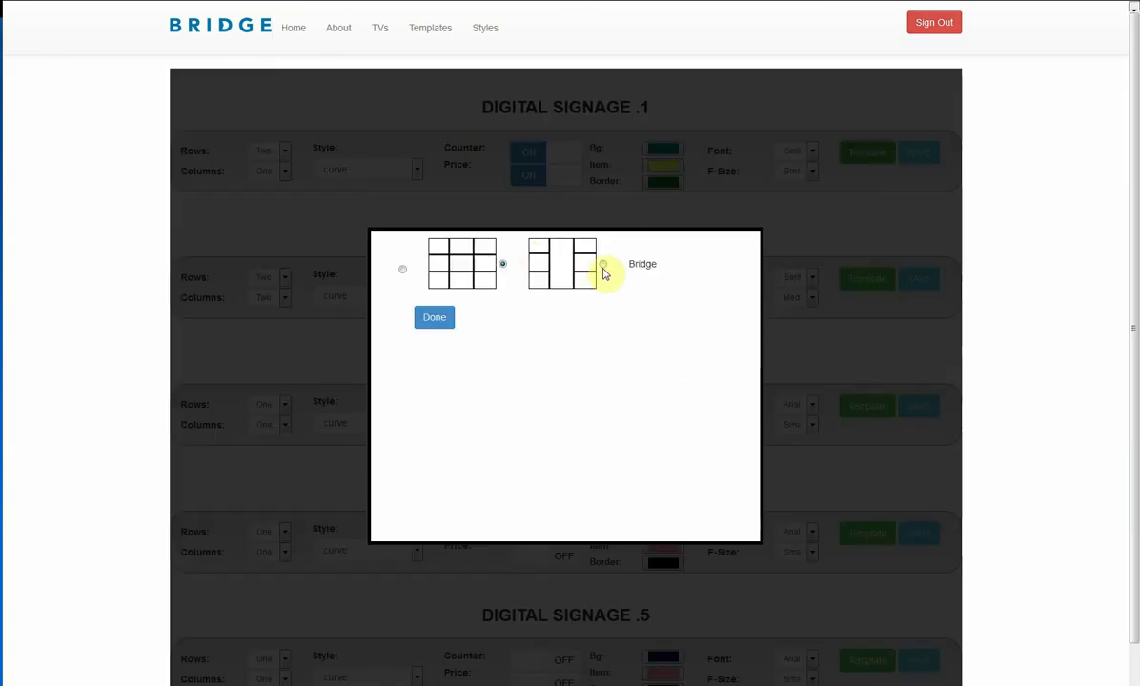
pyautogui.click(602, 264)
pyautogui.click(448, 321)
pyautogui.click(915, 153)
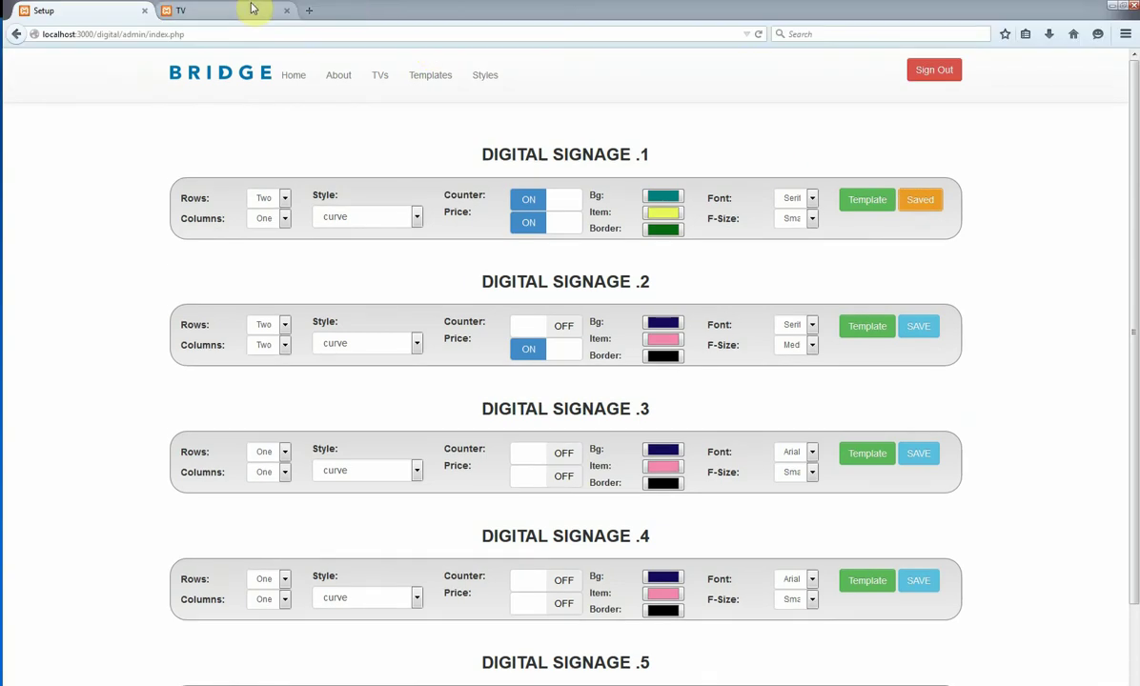
# - Switch to the TV display page and reload it to show the Bridge template
pyautogui.click(252, 8)
pyautogui.click(254, 30)
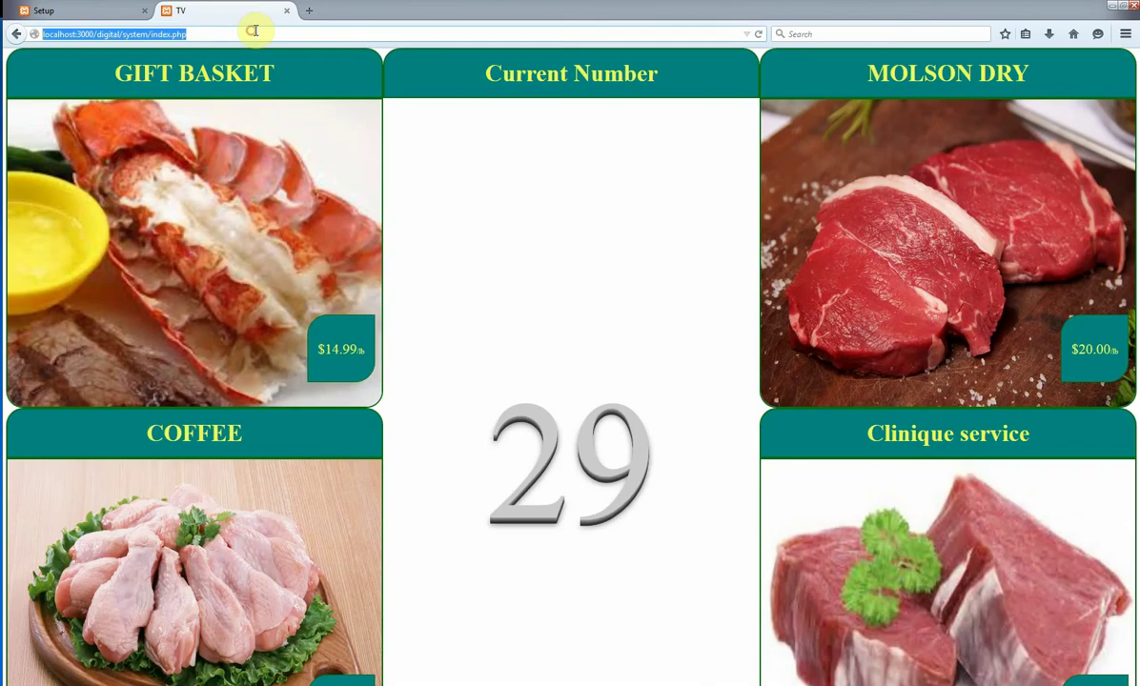
pyautogui.press('Return')
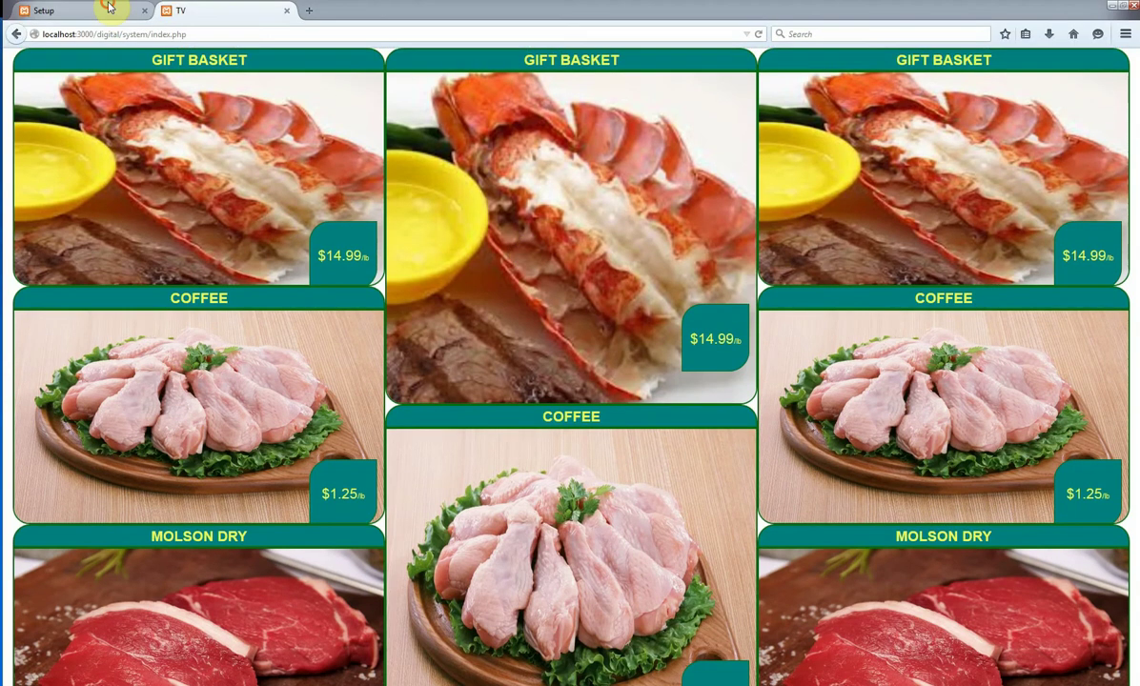
# - Return to the setup page, open the Bridge template for editing, and make it start with four rows
pyautogui.click(105, 8)
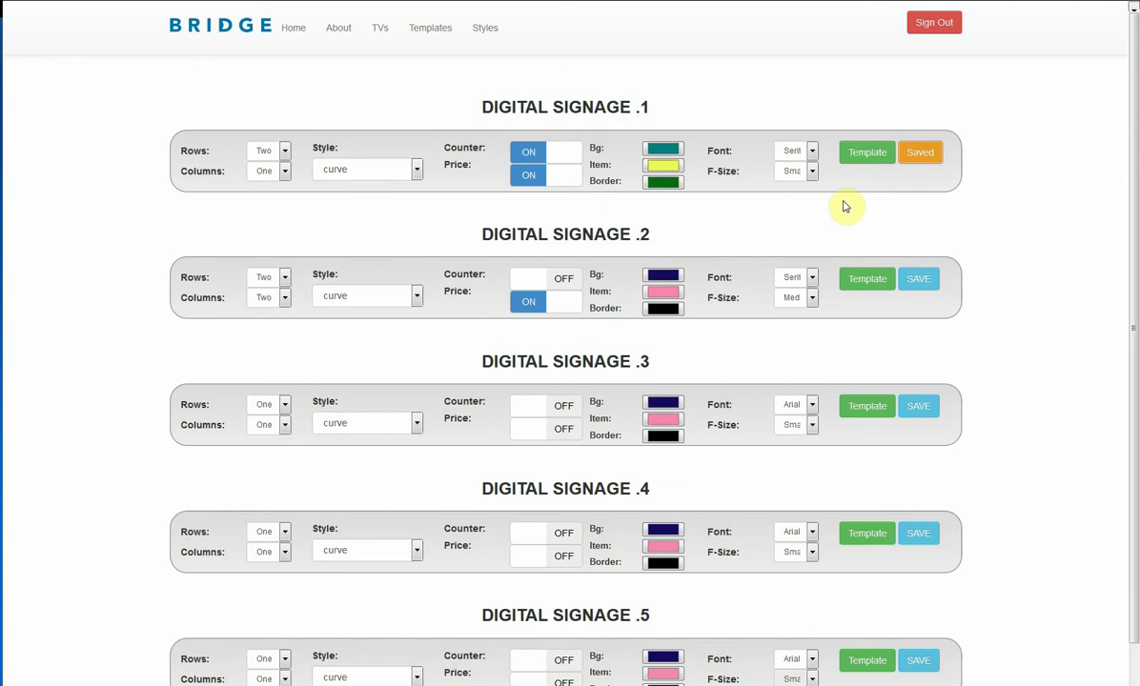
pyautogui.click(433, 28)
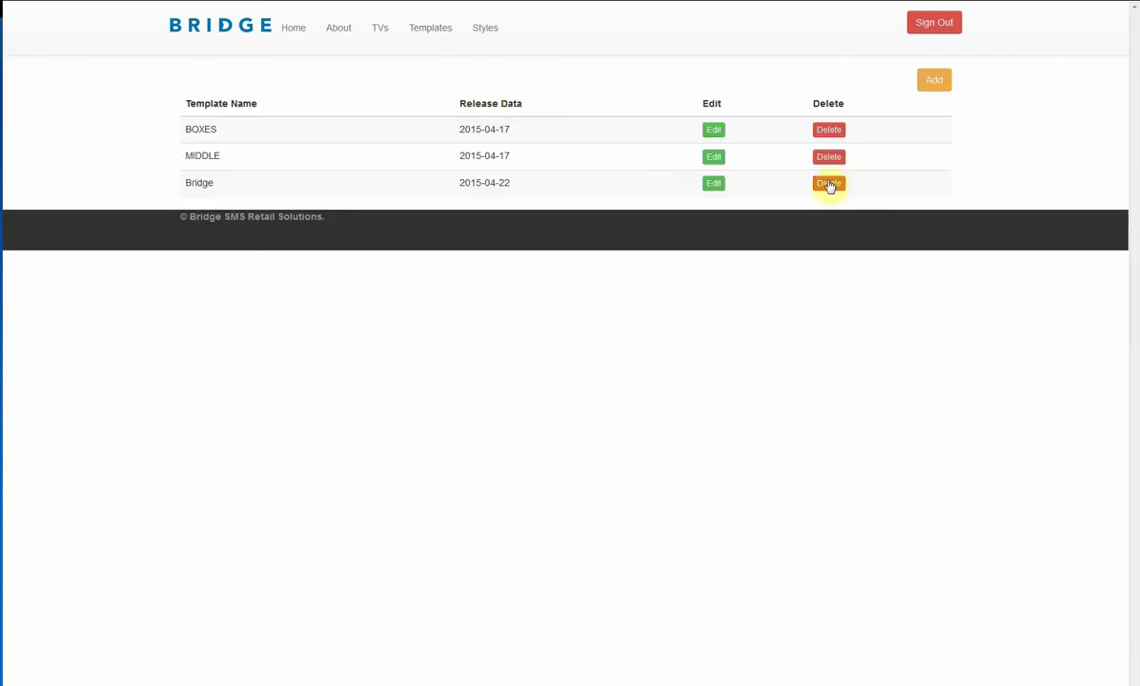
pyautogui.click(713, 183)
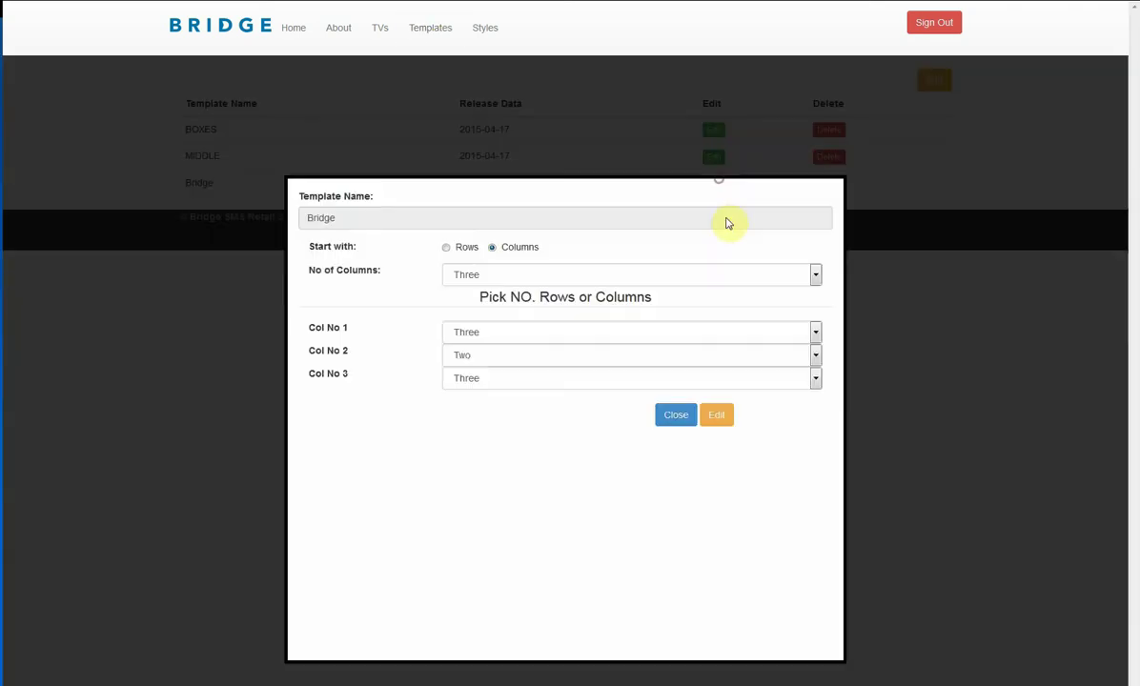
pyautogui.click(453, 248)
pyautogui.click(484, 276)
pyautogui.click(474, 338)
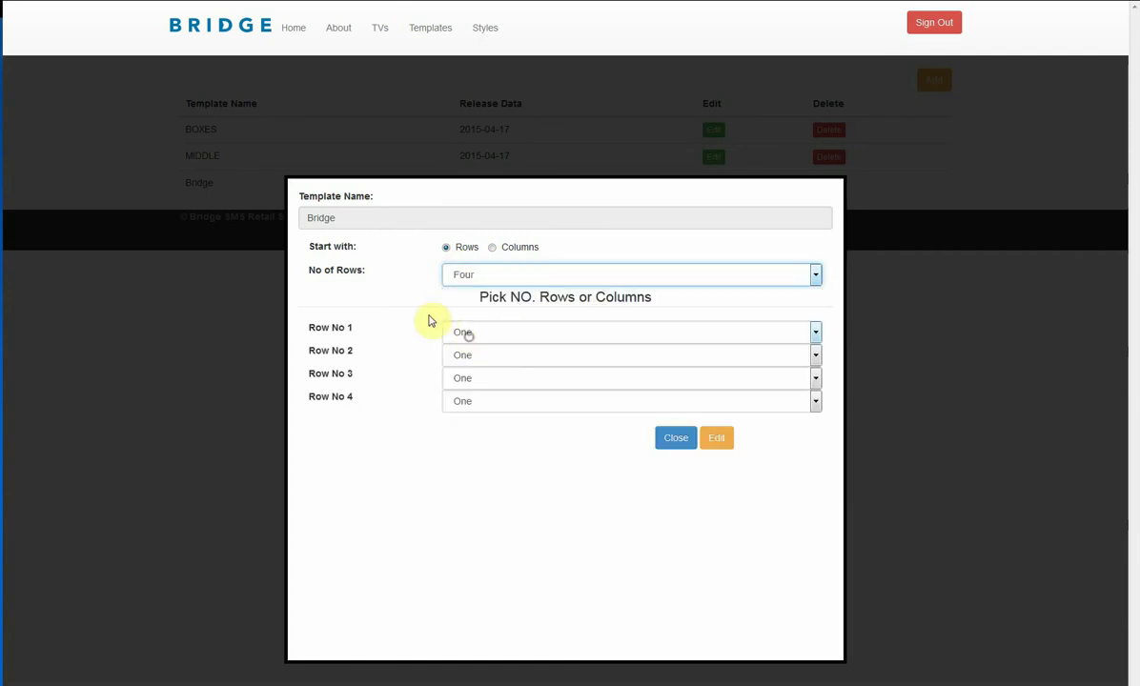
# - Set row 1 to two, row 2 to three, row 3 to three and row 4 to two, and save the Bridge template
pyautogui.click(494, 340)
pyautogui.click(486, 363)
pyautogui.click(475, 355)
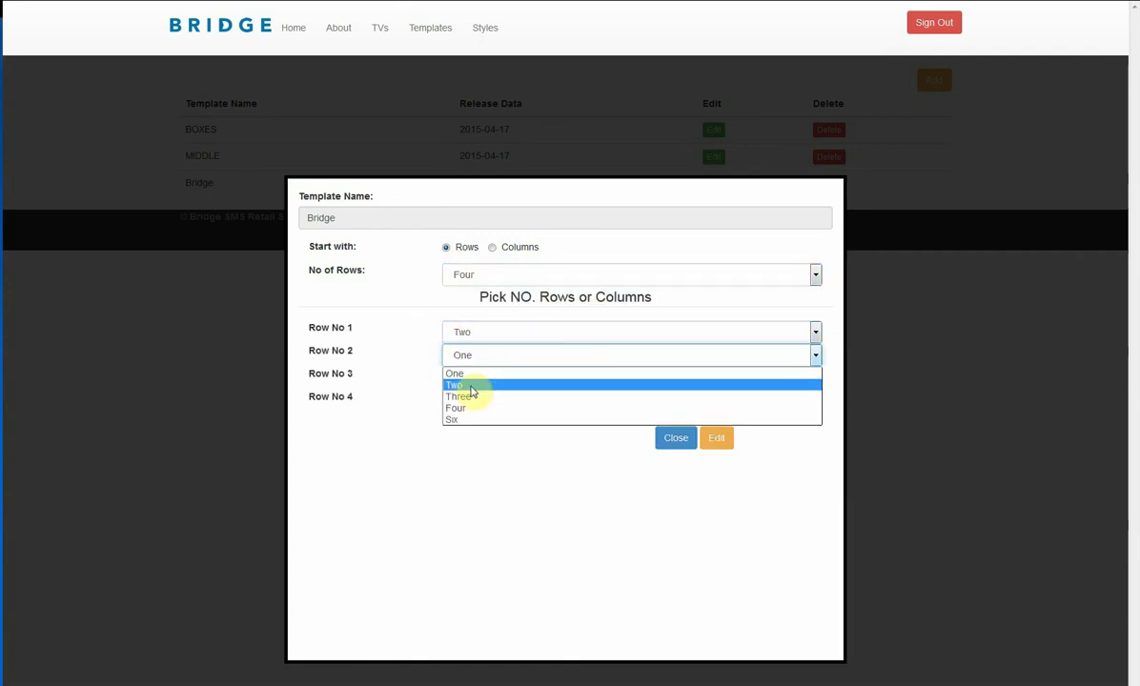
pyautogui.click(471, 386)
pyautogui.click(471, 356)
pyautogui.click(471, 396)
pyautogui.click(469, 381)
pyautogui.click(466, 420)
pyautogui.click(471, 402)
pyautogui.click(478, 430)
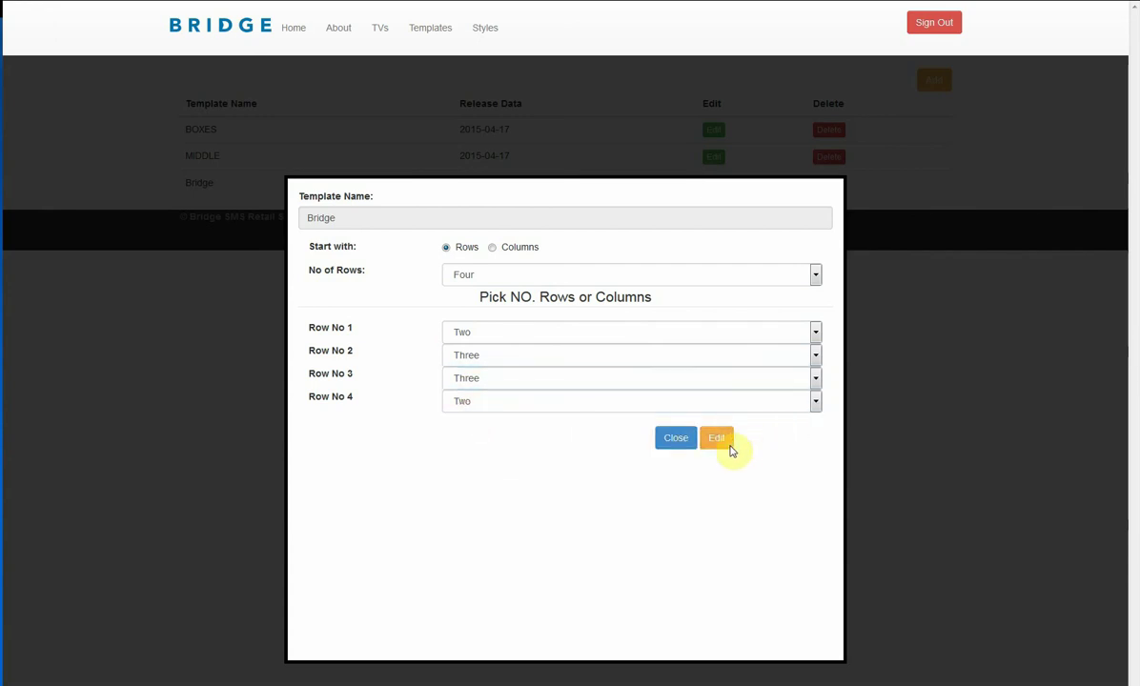
pyautogui.click(719, 440)
# - Switch to the TV display page and reload it to show the edited Bridge template
pyautogui.click(219, 10)
pyautogui.click(229, 34)
pyautogui.click(234, 34)
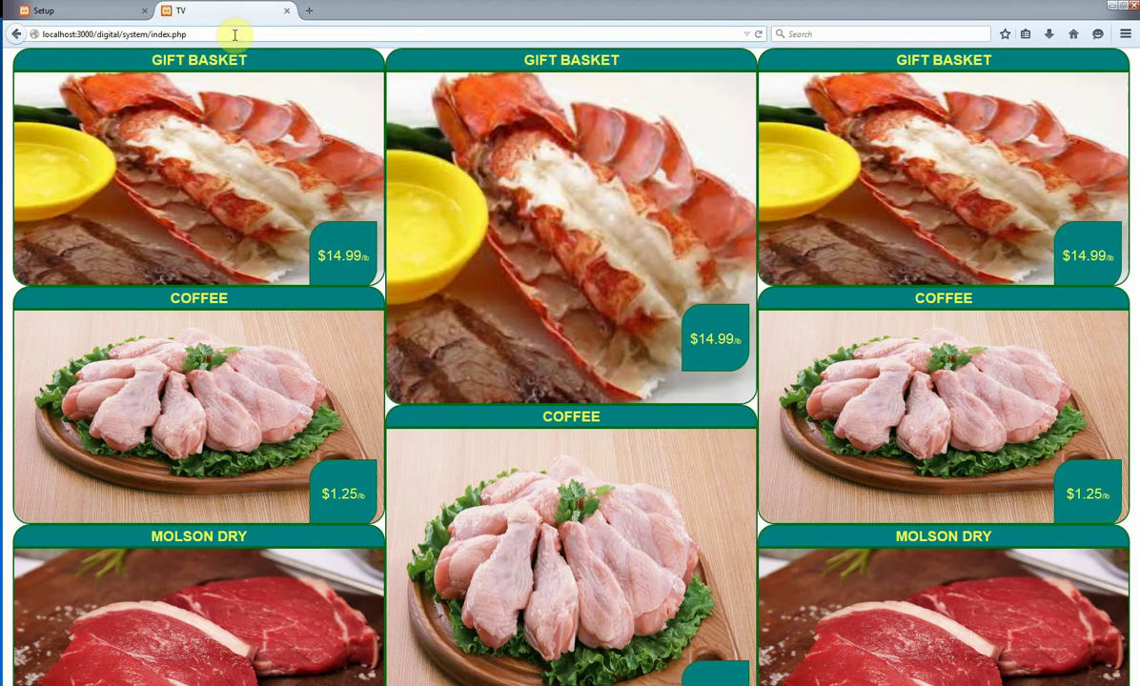
pyautogui.press('Return')
pyautogui.press('F11')
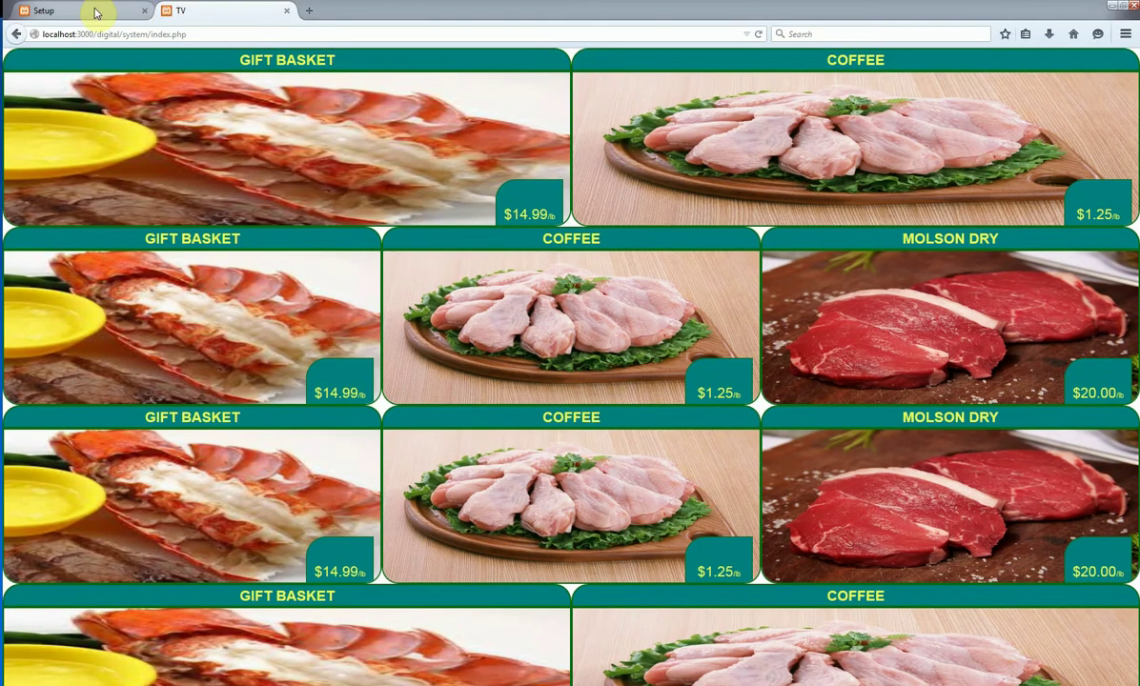
# - Return to the signage setup home page and turn off the price option for Digital Signage 1
pyautogui.click(106, 13)
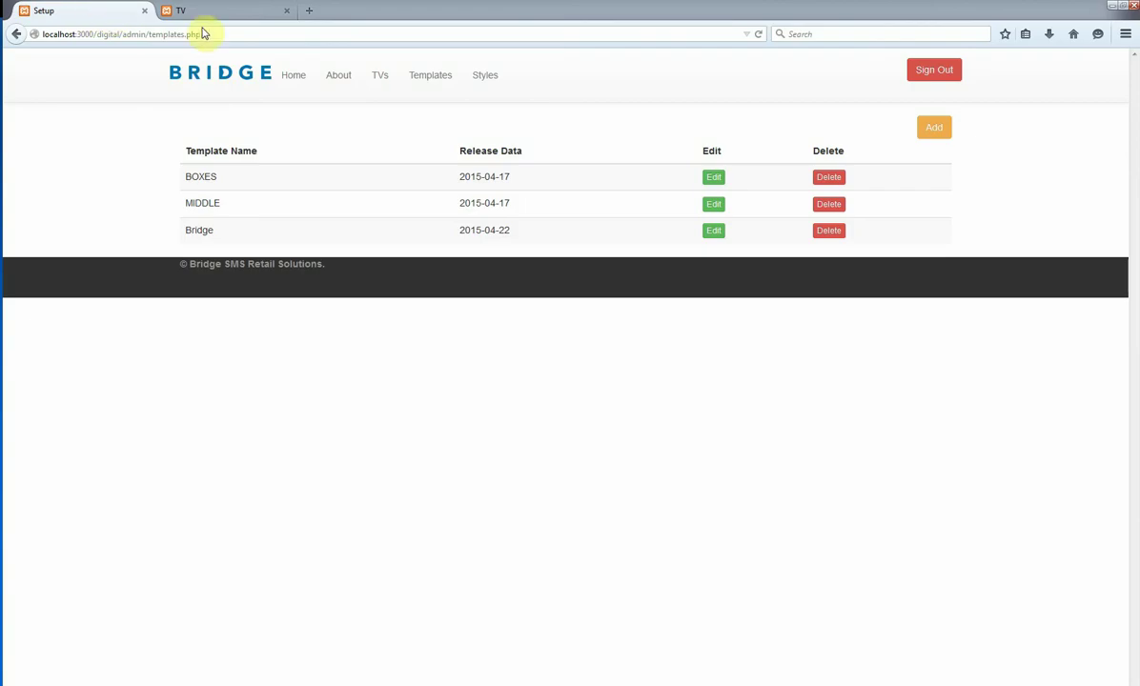
pyautogui.click(296, 32)
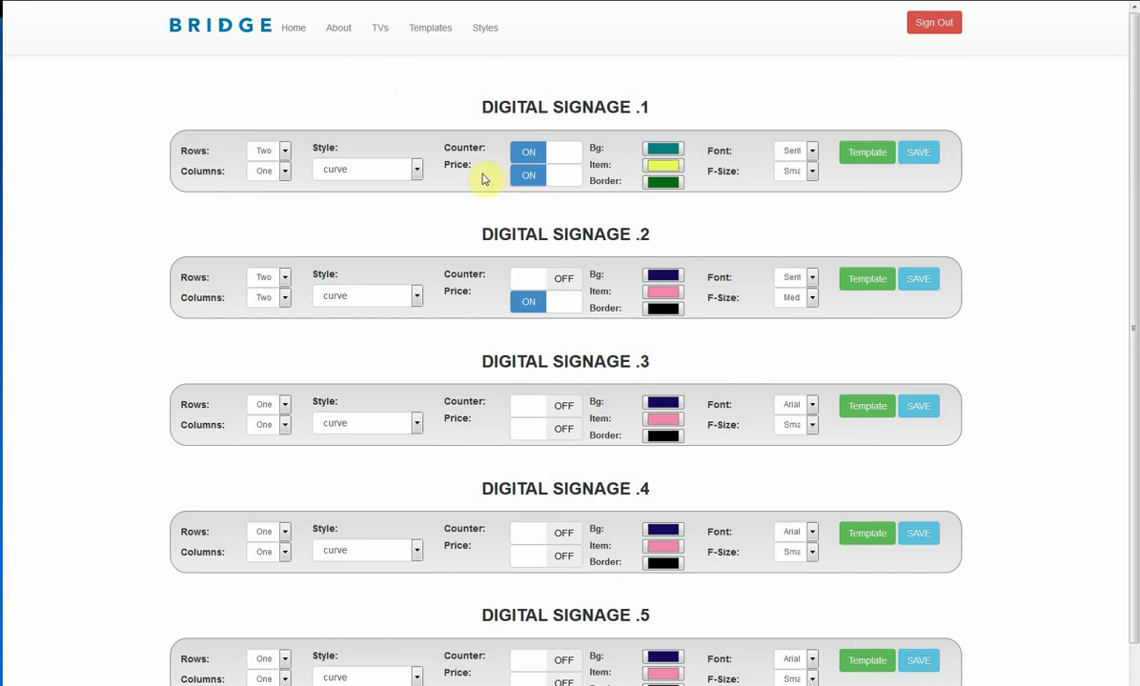
pyautogui.click(532, 182)
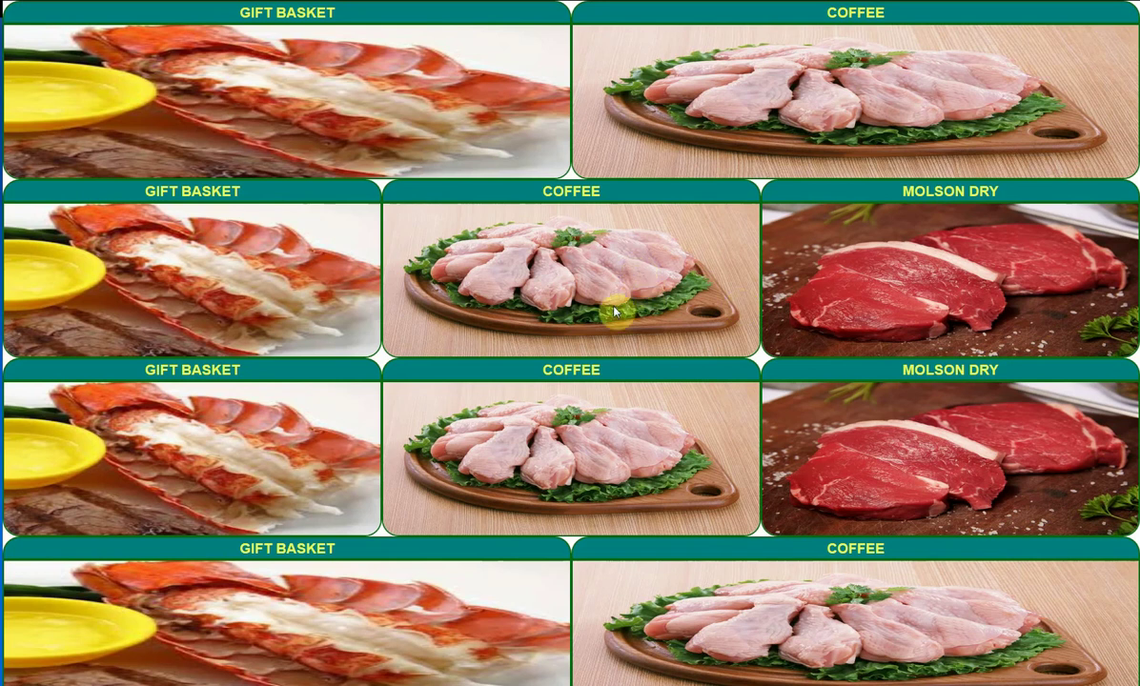
# - Go back to the setup page and change the template selection of Digital Signage 1
pyautogui.hotkey('alt', 'Tab')
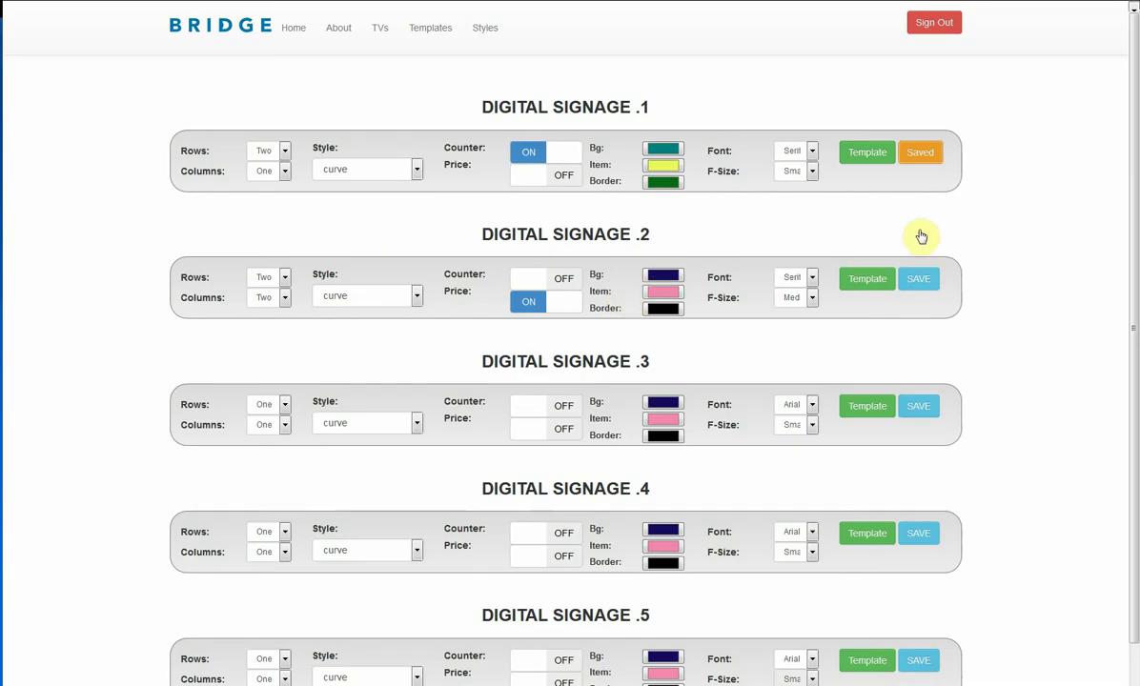
pyautogui.click(870, 163)
pyautogui.click(401, 266)
pyautogui.click(431, 318)
# - Set Digital Signage 1 to three rows and three columns, and turn off its counter
pyautogui.click(276, 150)
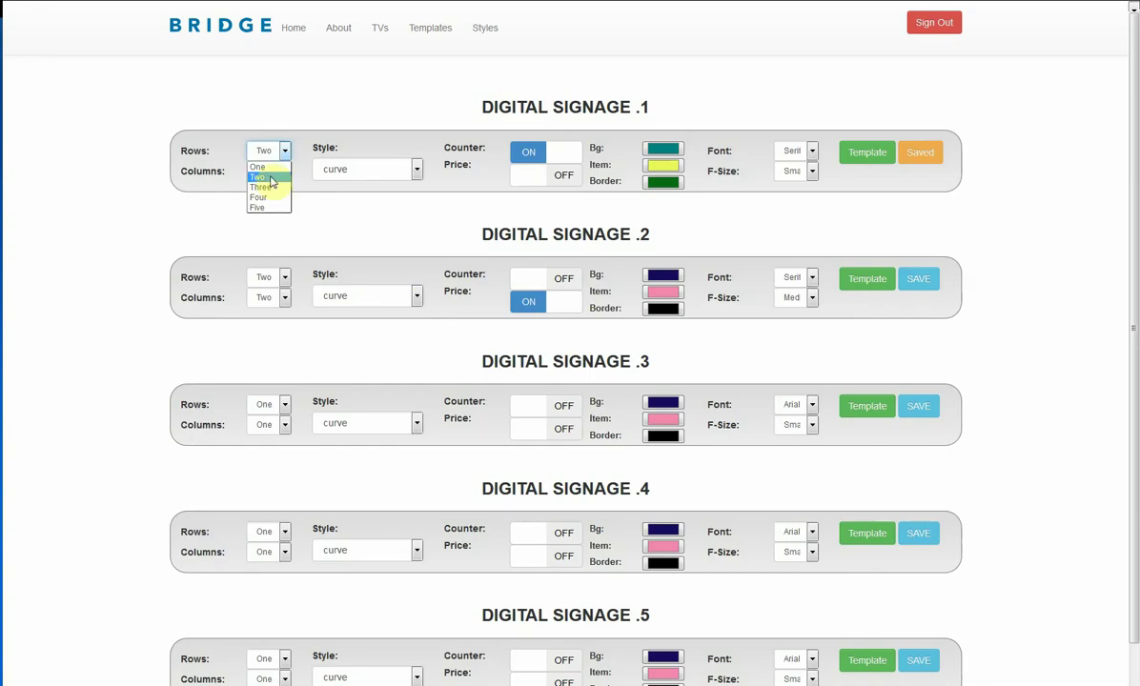
pyautogui.click(270, 181)
pyautogui.click(270, 173)
pyautogui.click(267, 206)
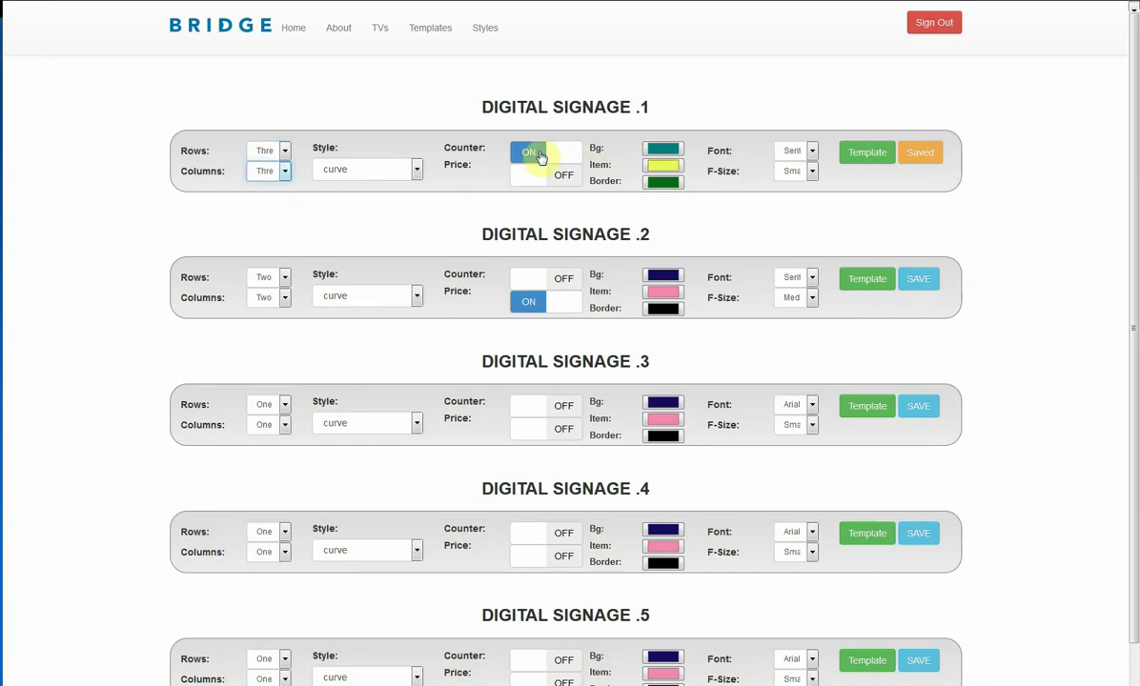
pyautogui.click(536, 154)
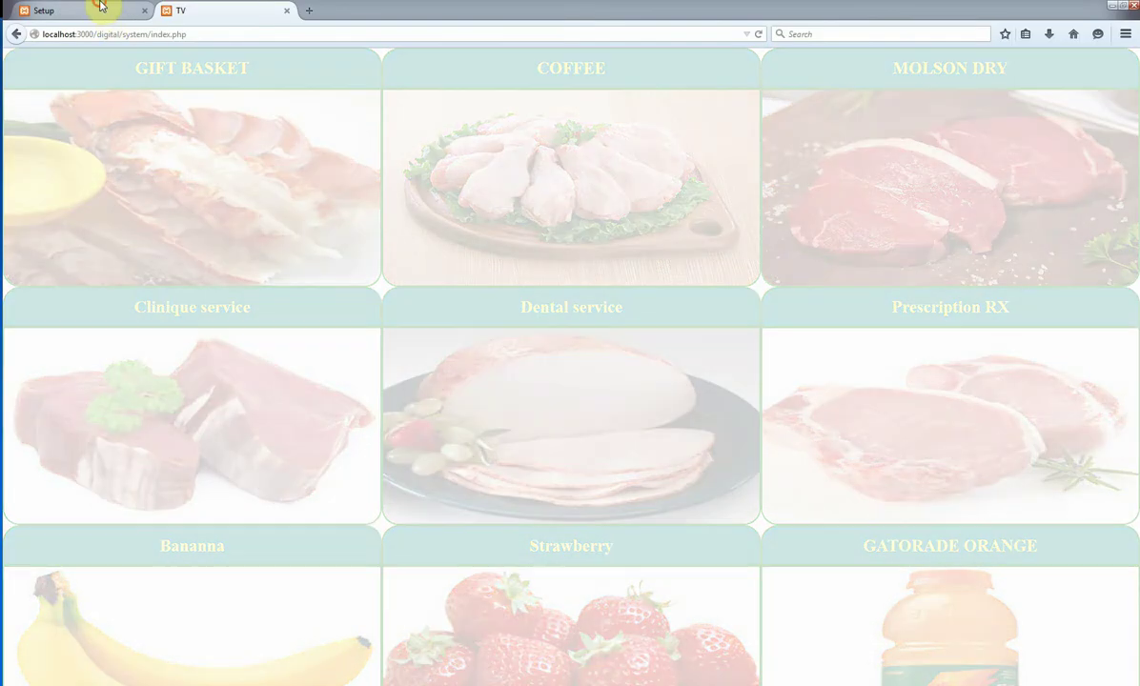
# - Save Digital Signage 1 with the small font size and check it on the TV display page
pyautogui.click(101, 10)
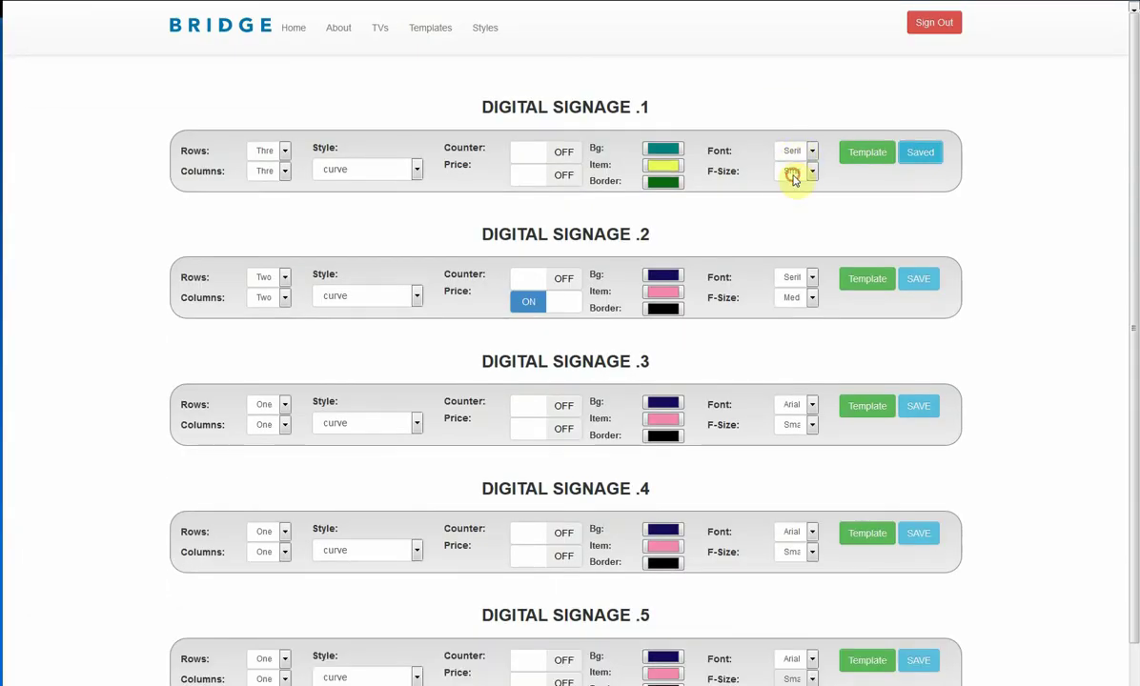
pyautogui.click(791, 172)
pyautogui.click(791, 193)
pyautogui.click(908, 155)
pyautogui.click(234, 12)
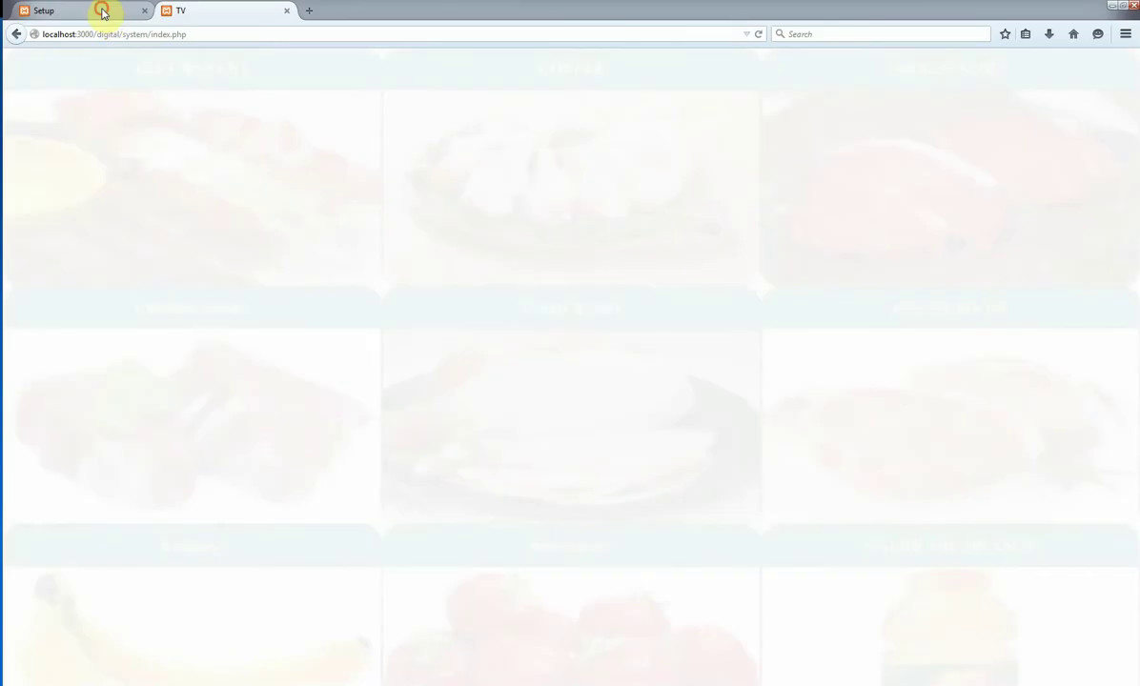
# - Set Digital Signage 1's font size to medium, save the settings, and return to the TV display page
pyautogui.click(102, 11)
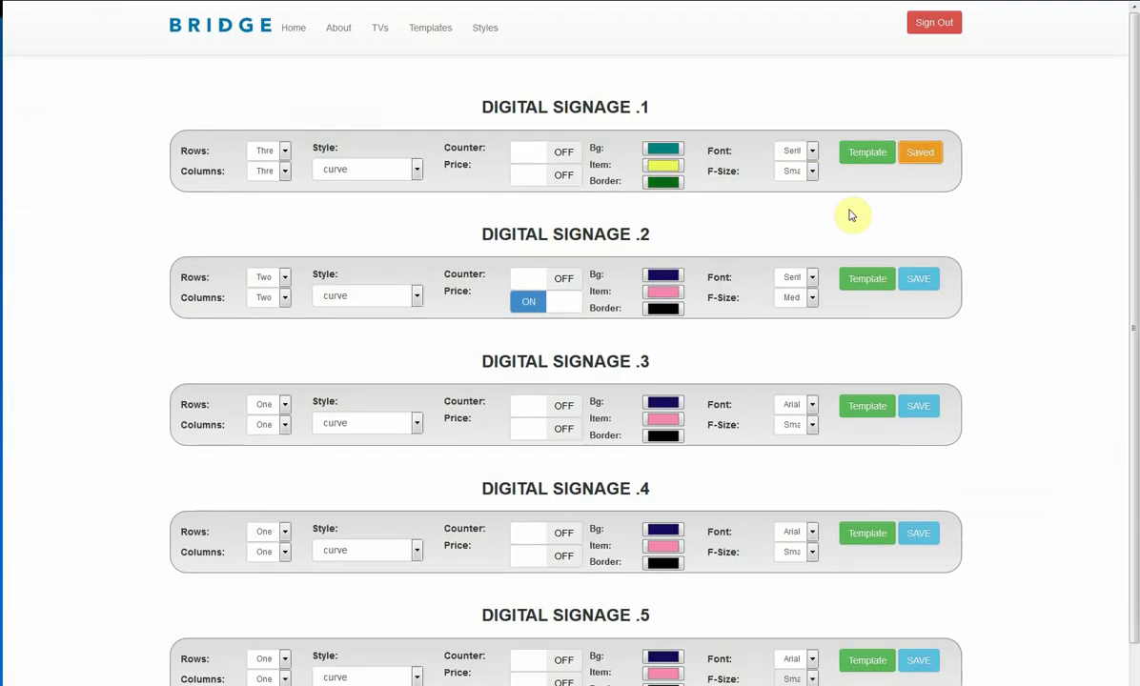
pyautogui.click(792, 171)
pyautogui.click(791, 193)
pyautogui.click(913, 162)
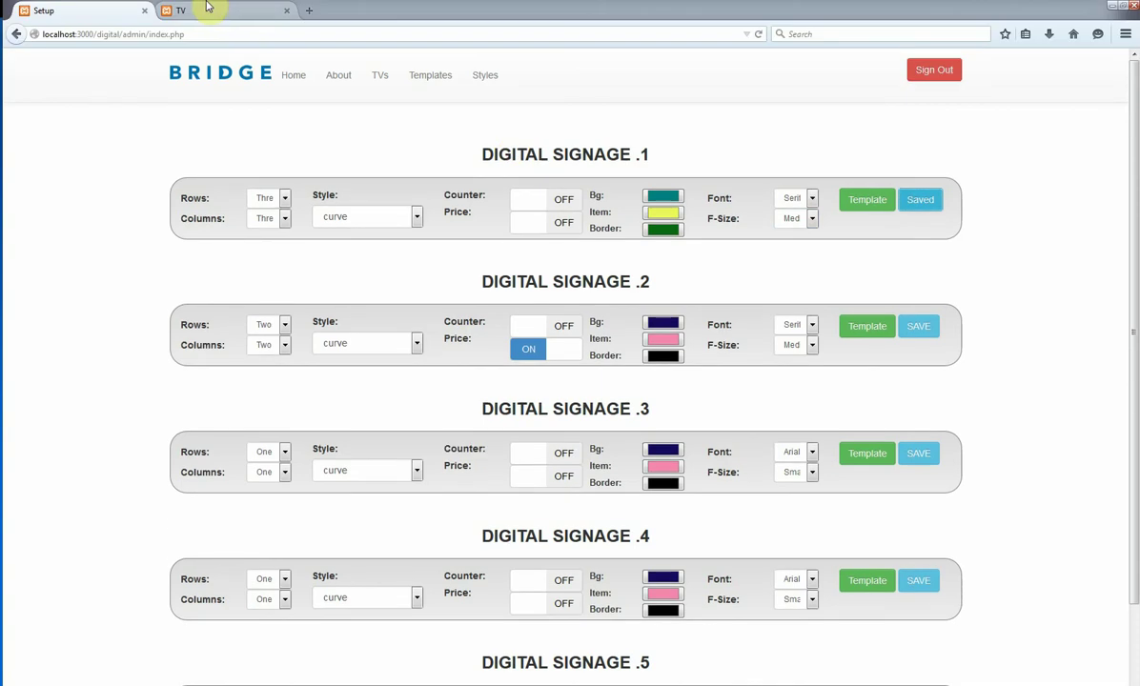
pyautogui.click(222, 11)
pyautogui.click(226, 32)
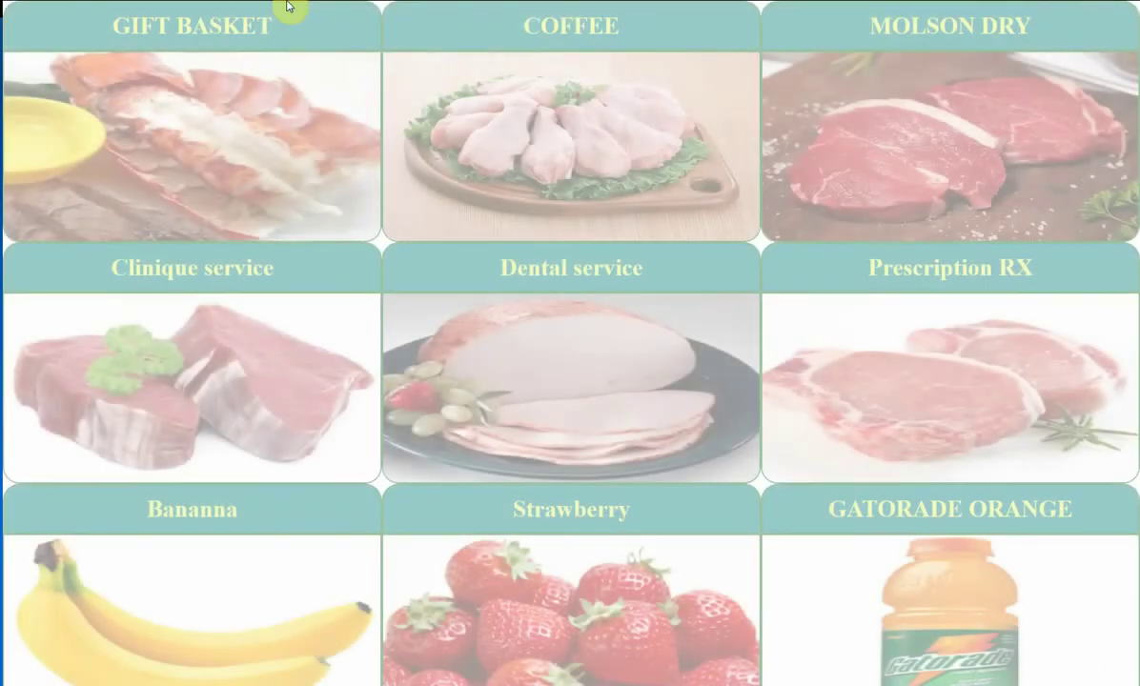
# - Enter bridgesmsrs as the web address in place of the TV display page's address
pyautogui.moveTo(259, 17)
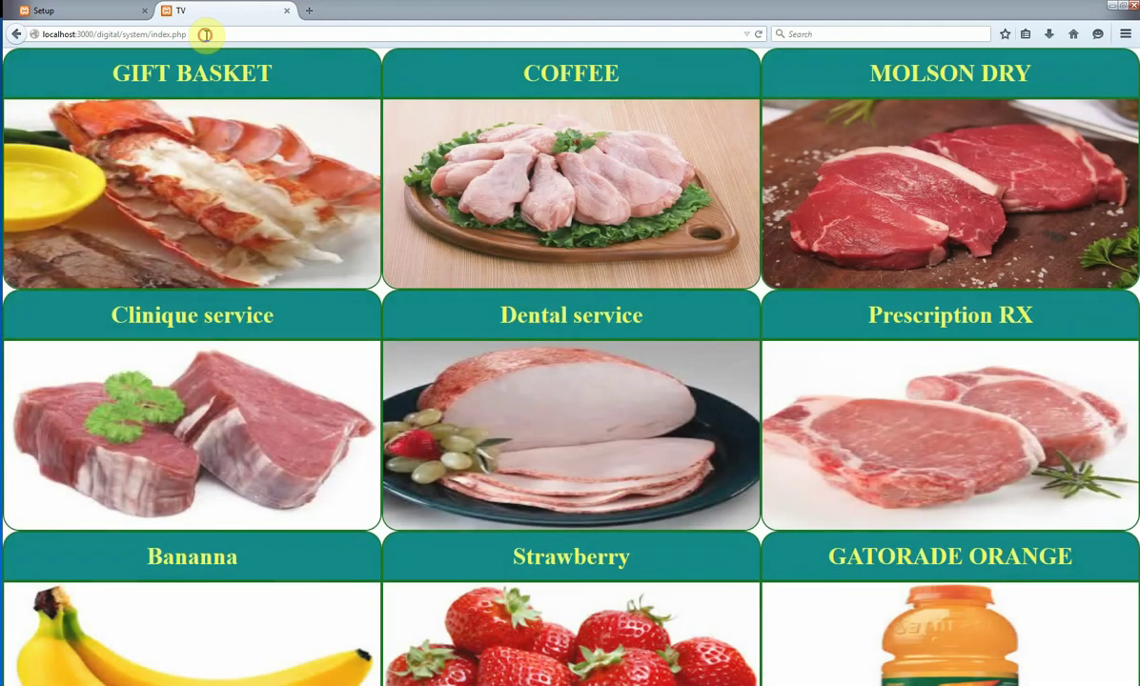
pyautogui.click(206, 36)
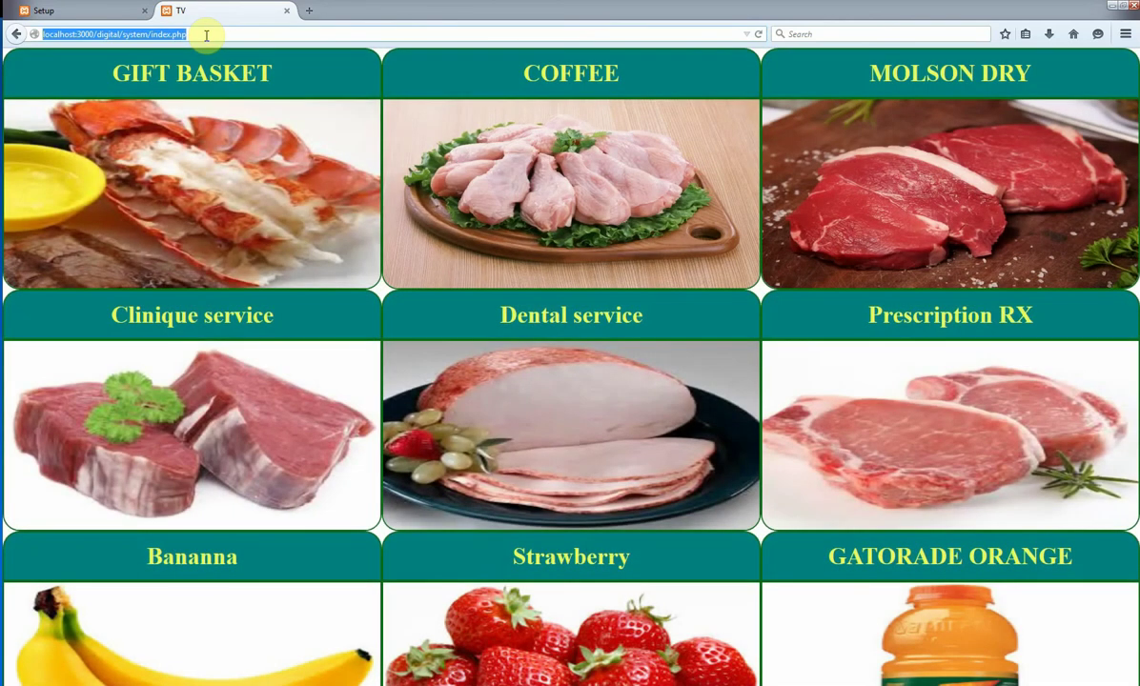
pyautogui.write('br')
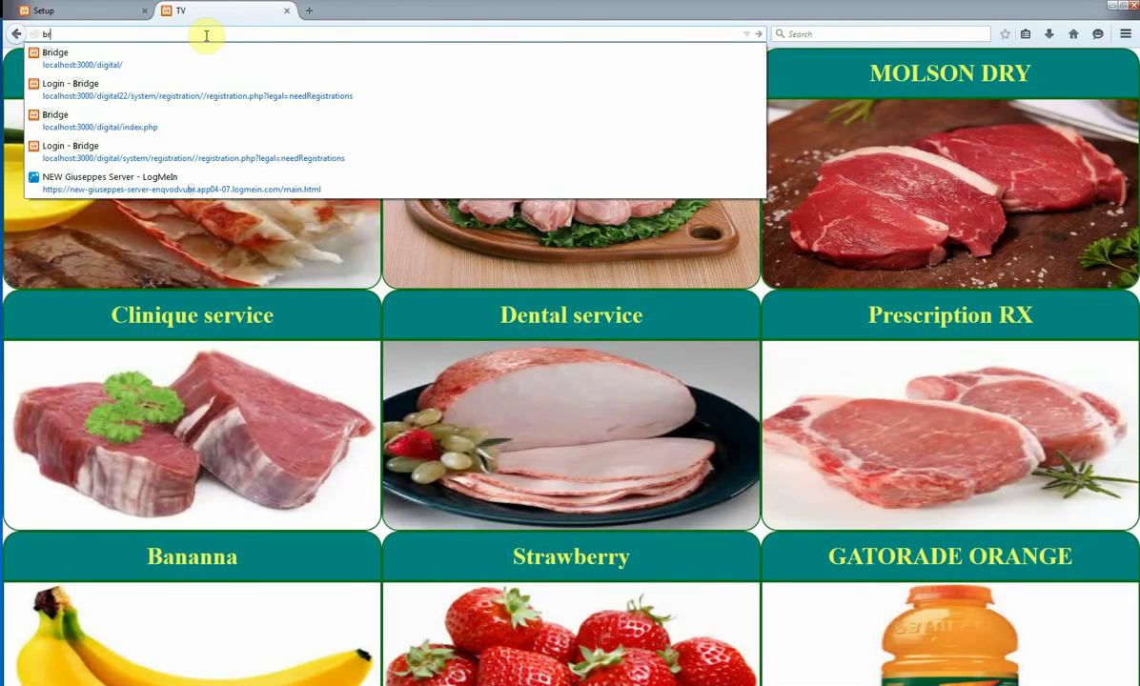
pyautogui.write('idgesms')
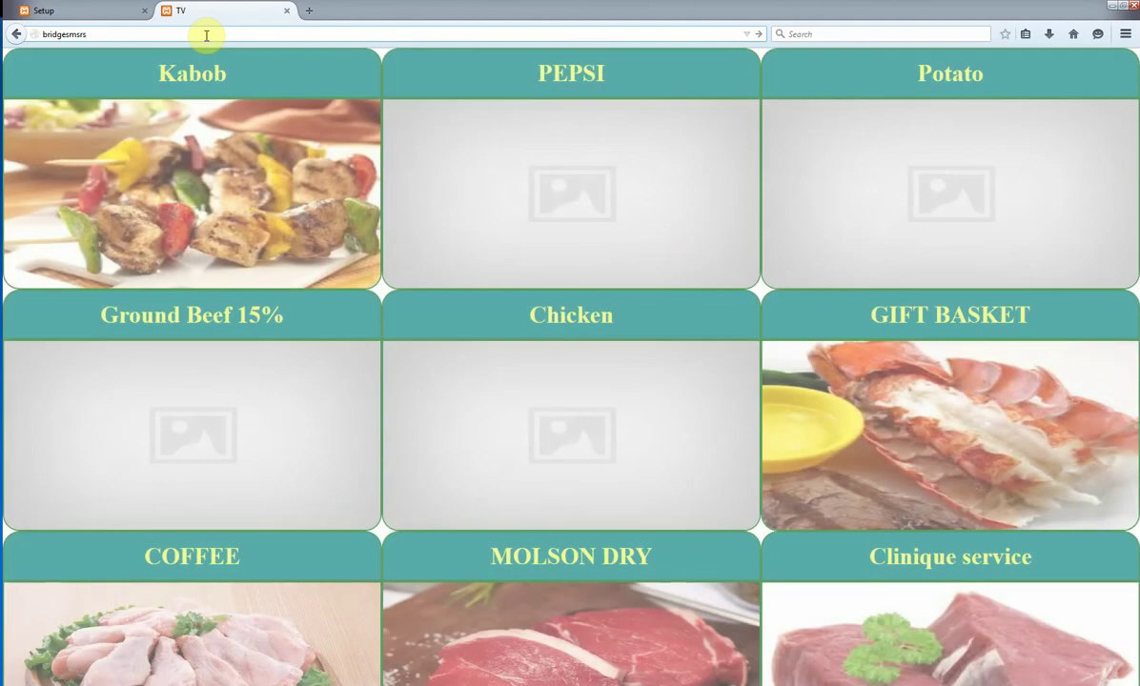
pyautogui.write('rs')
pyautogui.press('Return')
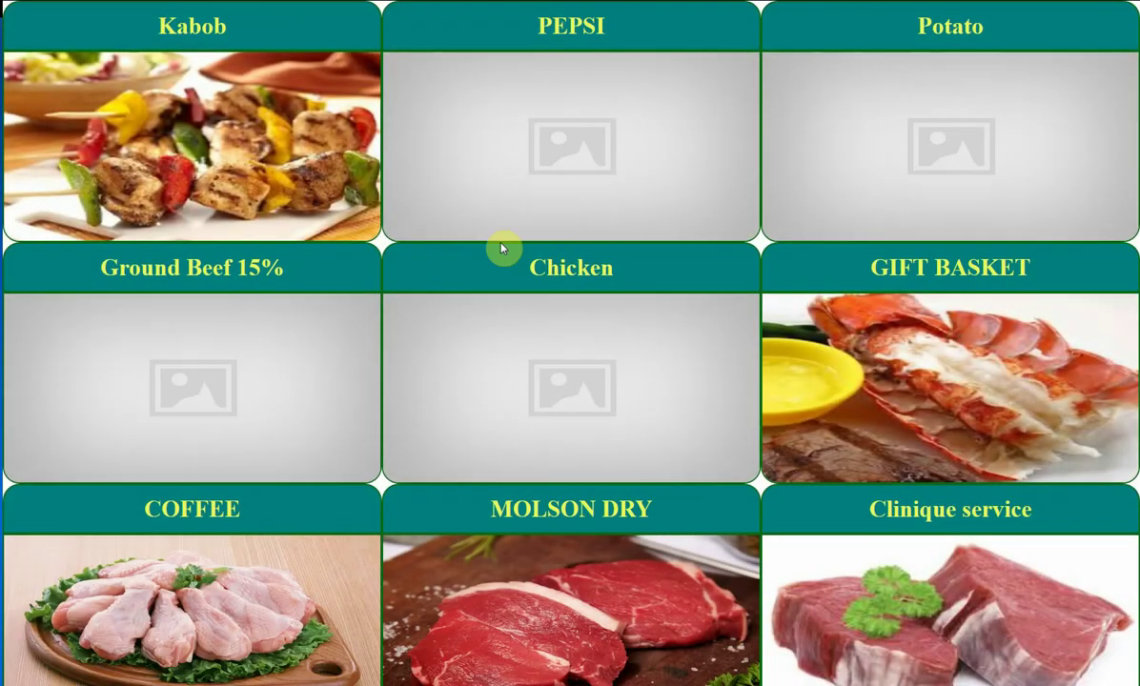